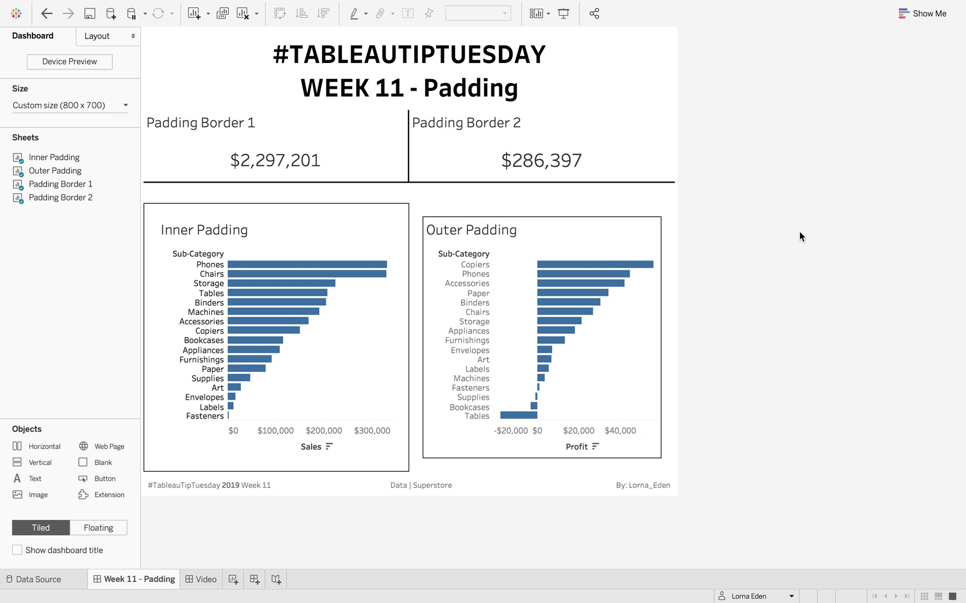
Step: Show the Layout pane's position, border and padding settings with nothing selected on the dashboard
click(106, 40)
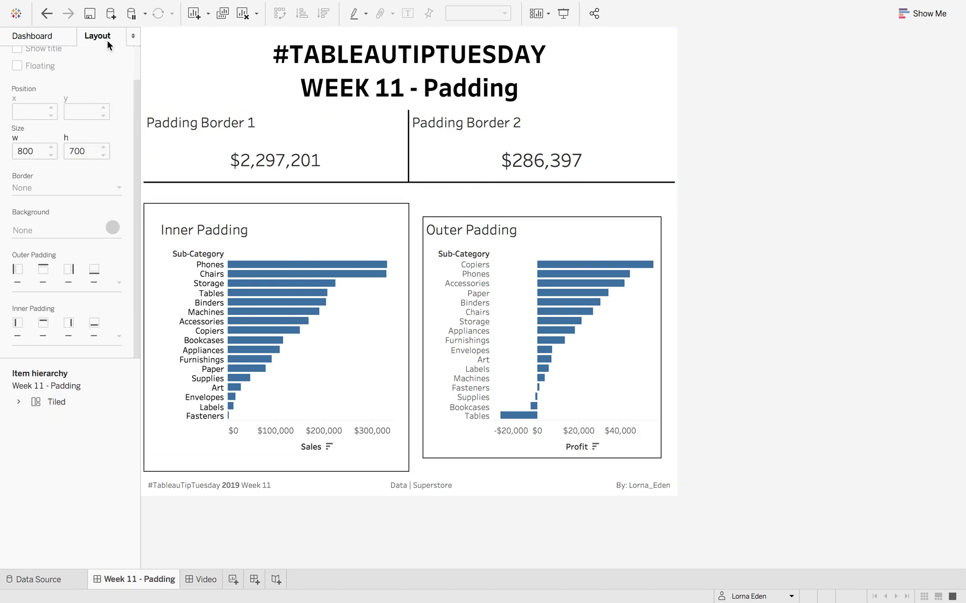
mouse_move(401, 151)
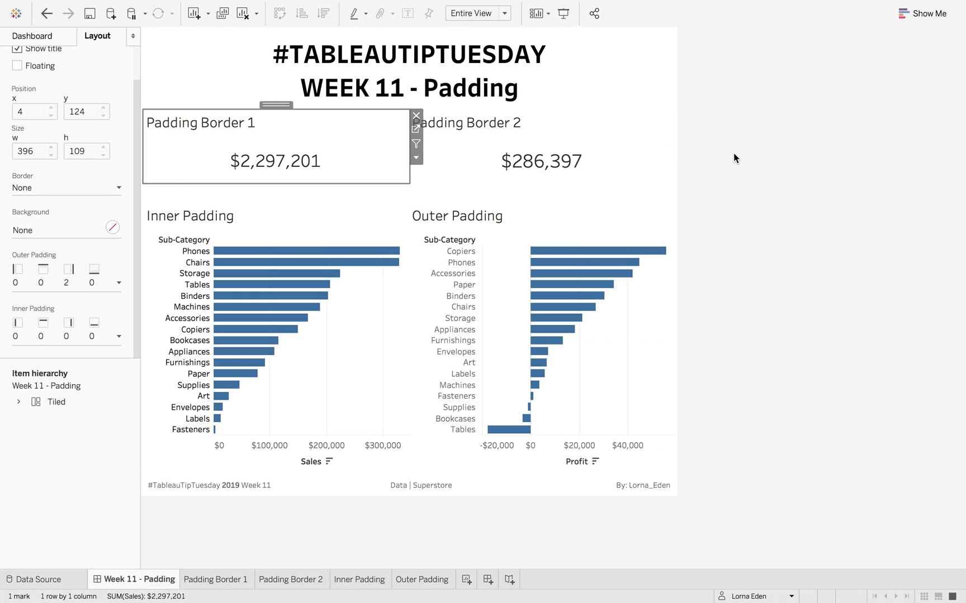
click(746, 163)
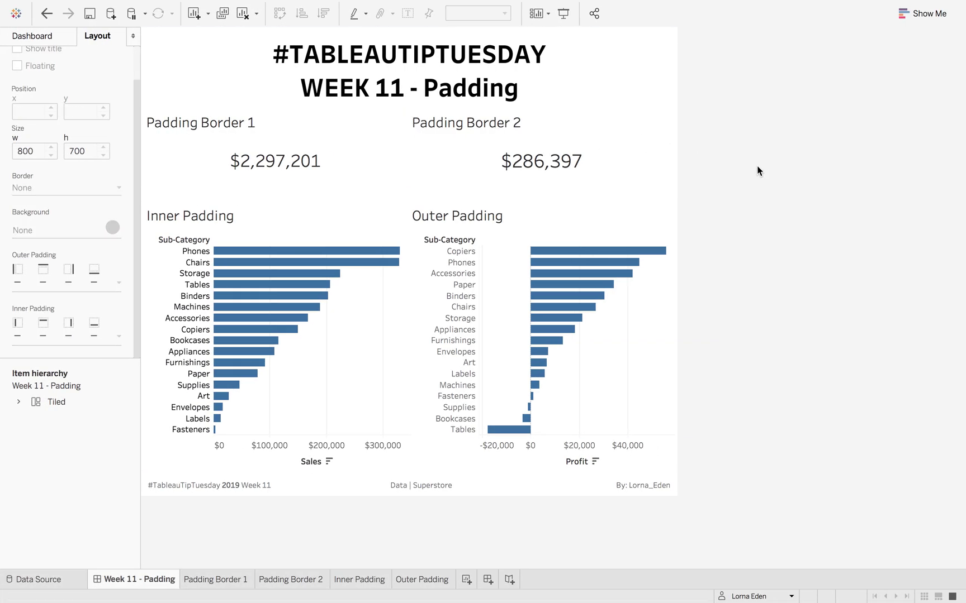
Step: Give the Inner Padding chart a solid border
click(334, 214)
click(118, 187)
click(94, 229)
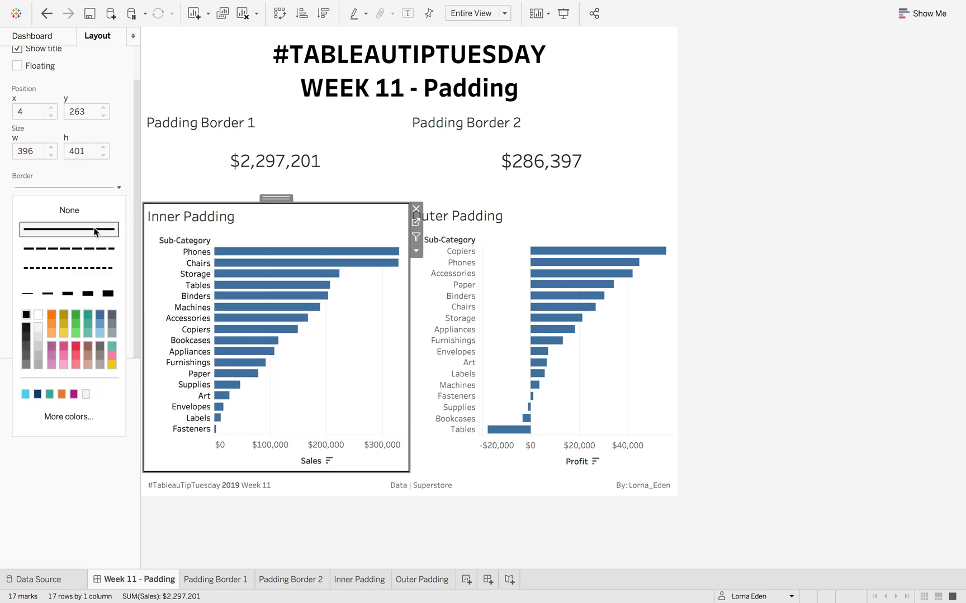
click(118, 186)
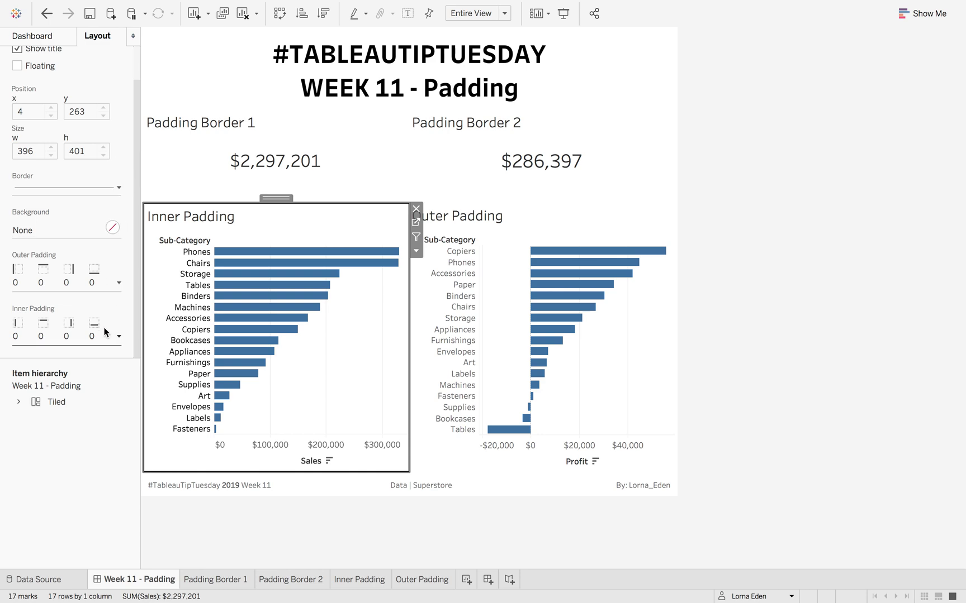
Step: Set the Inner Padding chart's inner padding to 30 on all sides
click(118, 339)
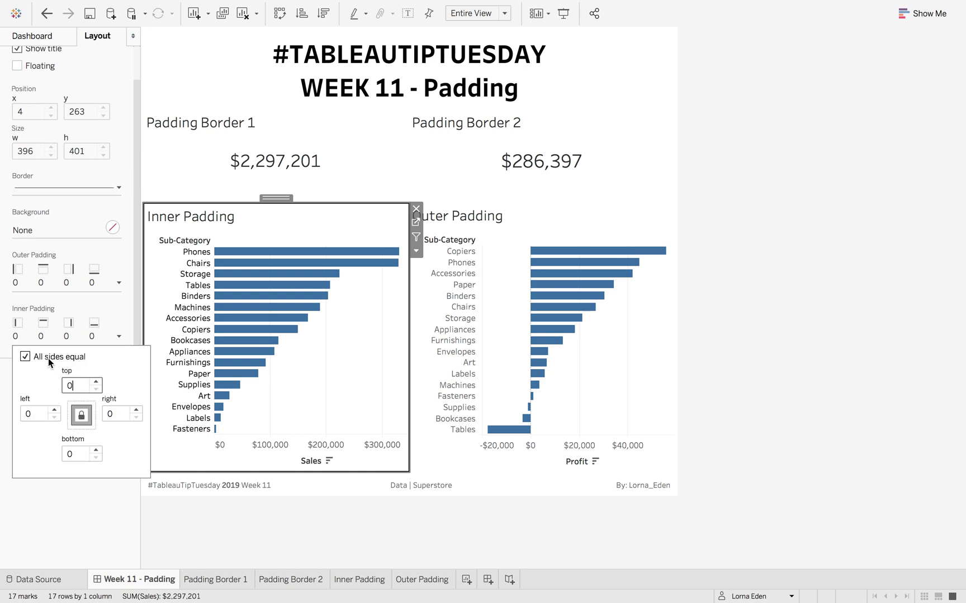
click(86, 419)
click(86, 420)
click(80, 385)
click(79, 385)
text(20)
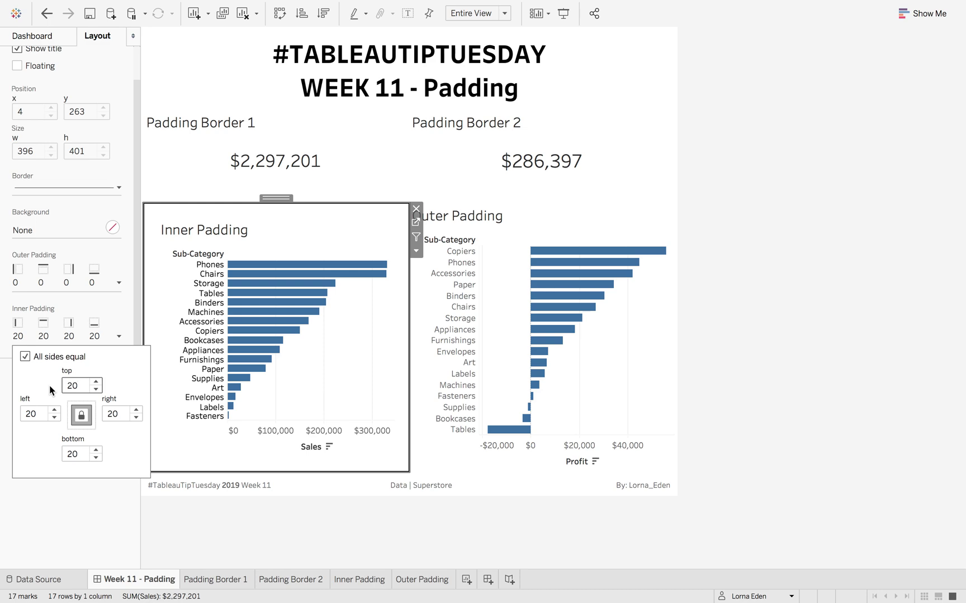
key(BackSpace)
key(BackSpace)
text(0)
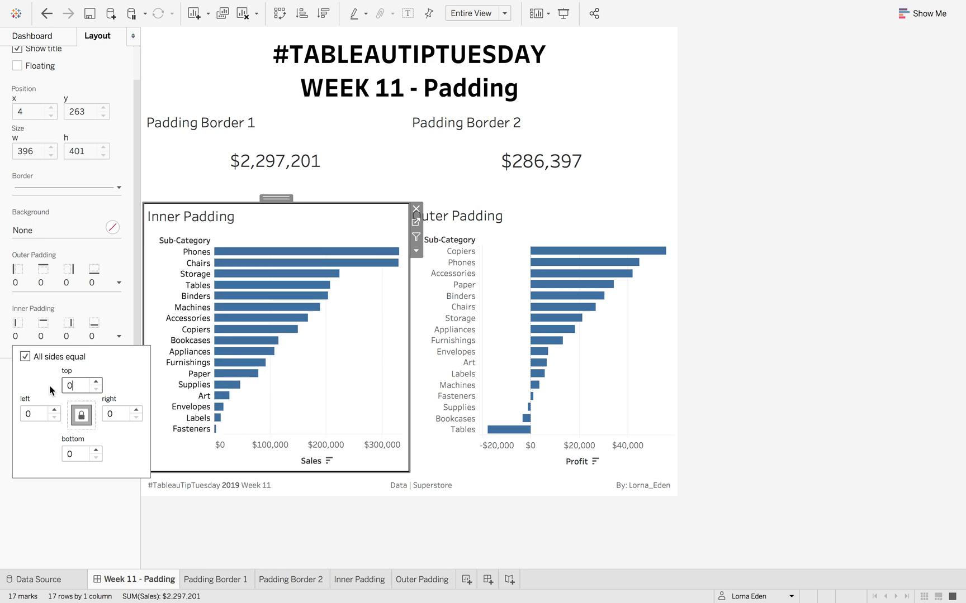
key(BackSpace)
text(20)
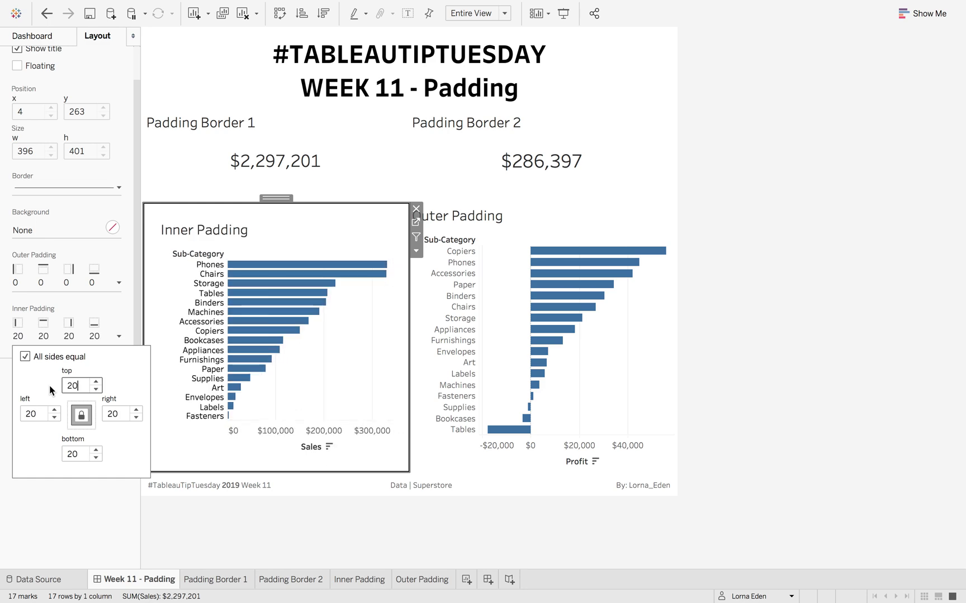
key(BackSpace)
key(BackSpace)
text(30)
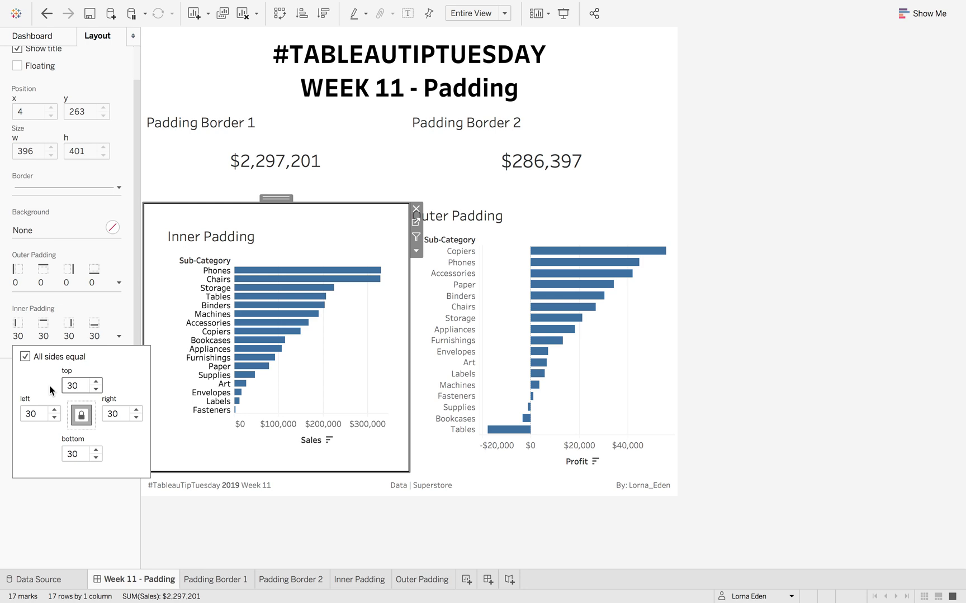
click(537, 213)
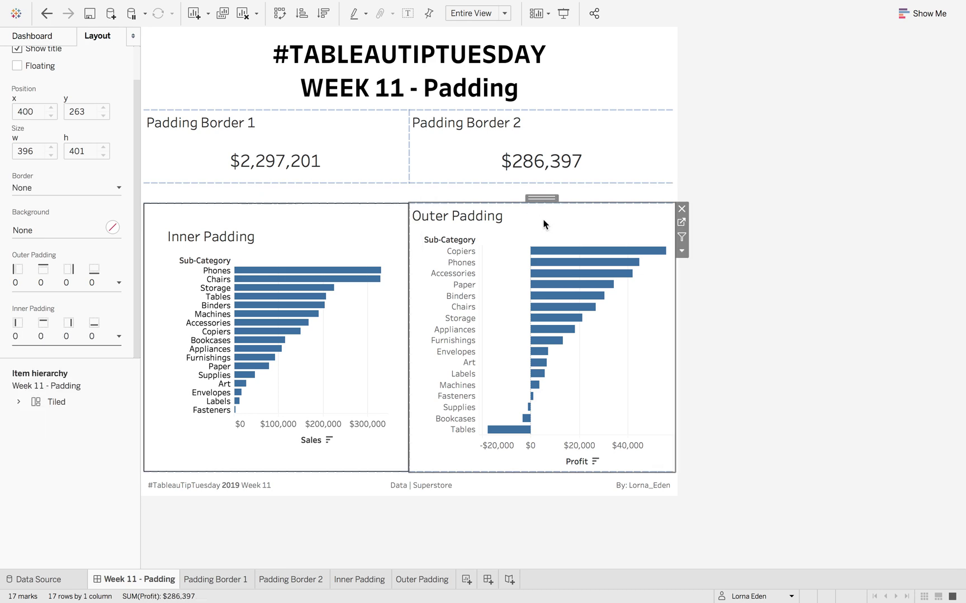
Step: Give the Outer Padding chart a solid border
click(96, 186)
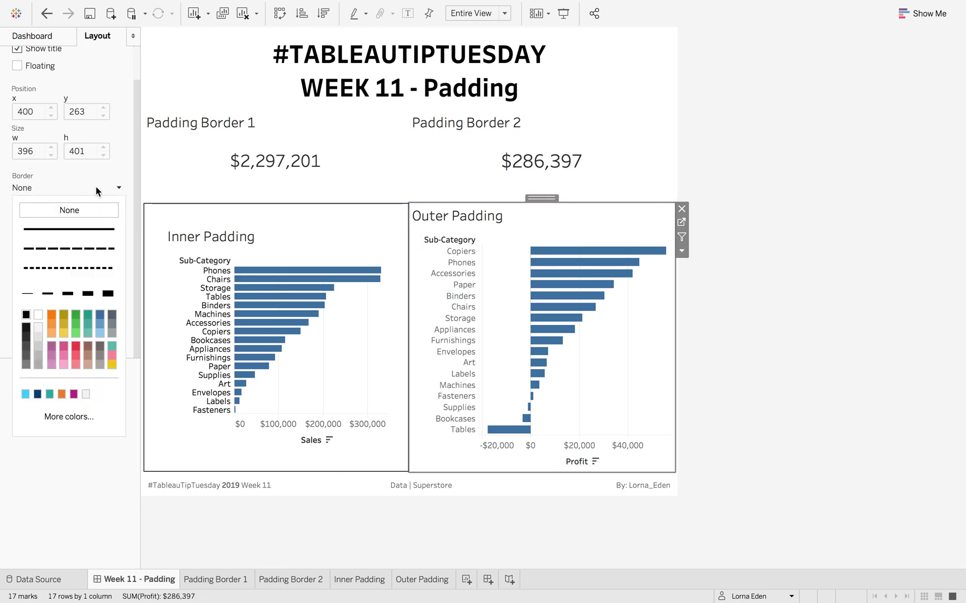
click(85, 228)
click(114, 167)
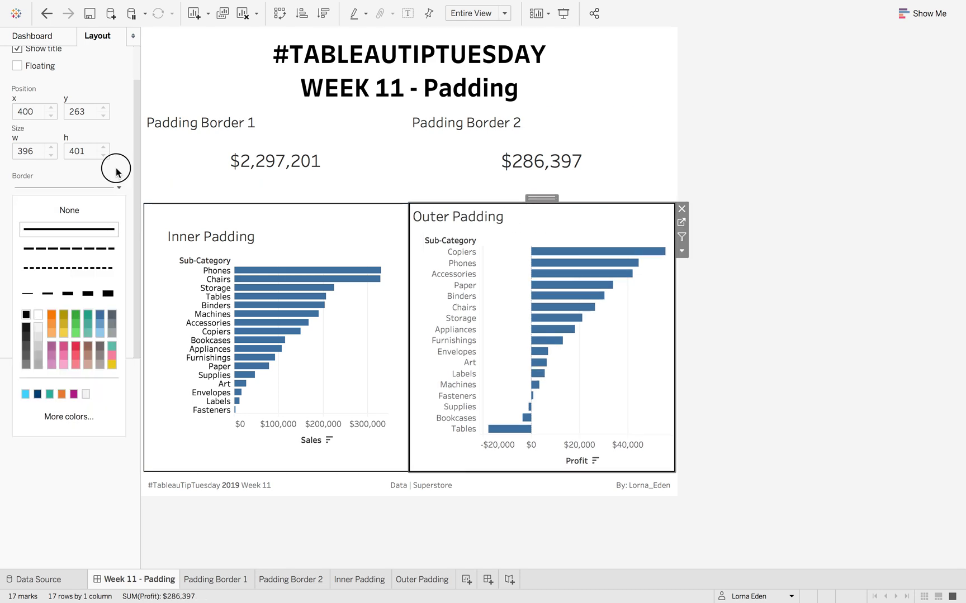
Step: Set the Outer Padding chart's outer padding to 30 on all sides
click(87, 285)
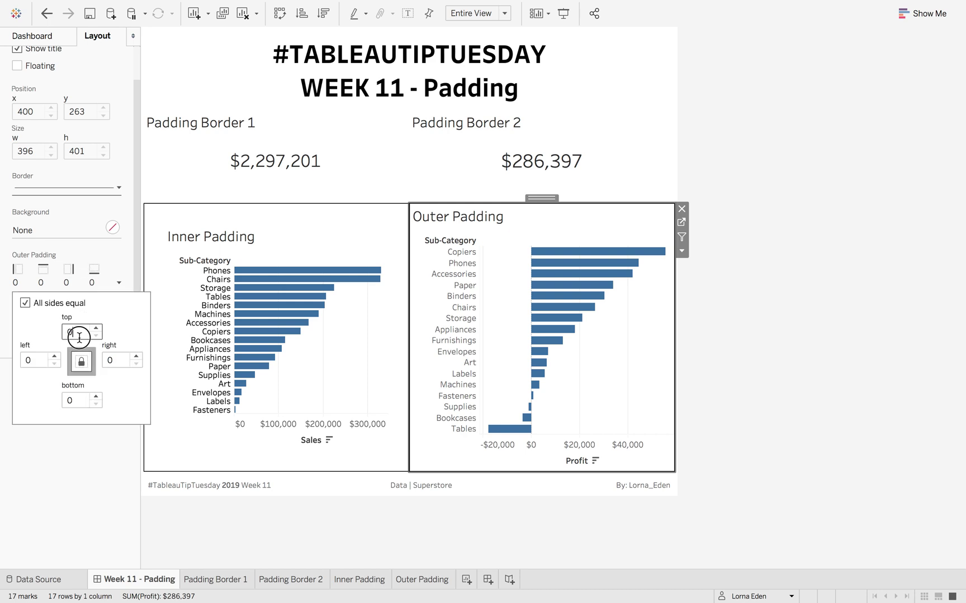
text(20)
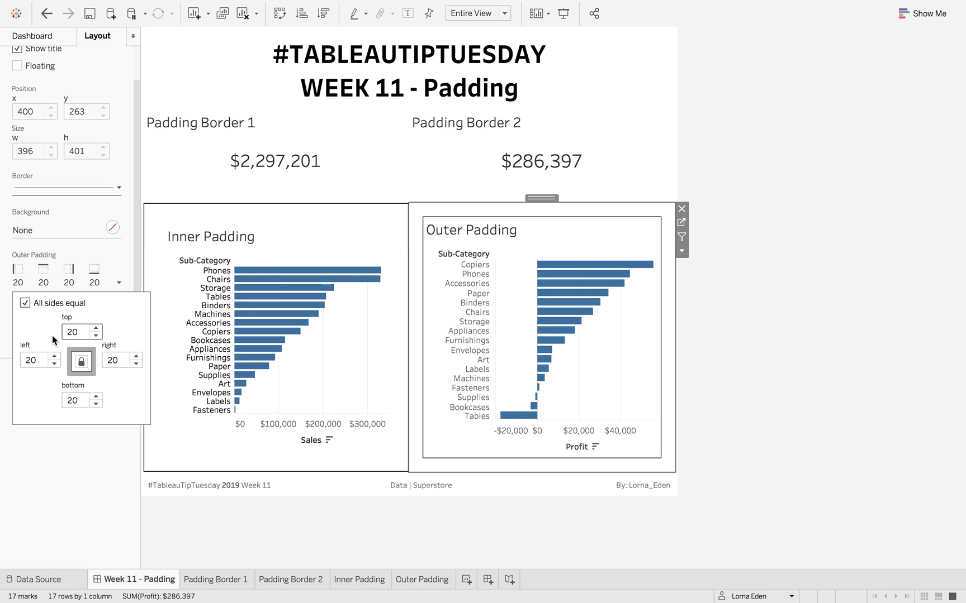
key(BackSpace)
key(BackSpace)
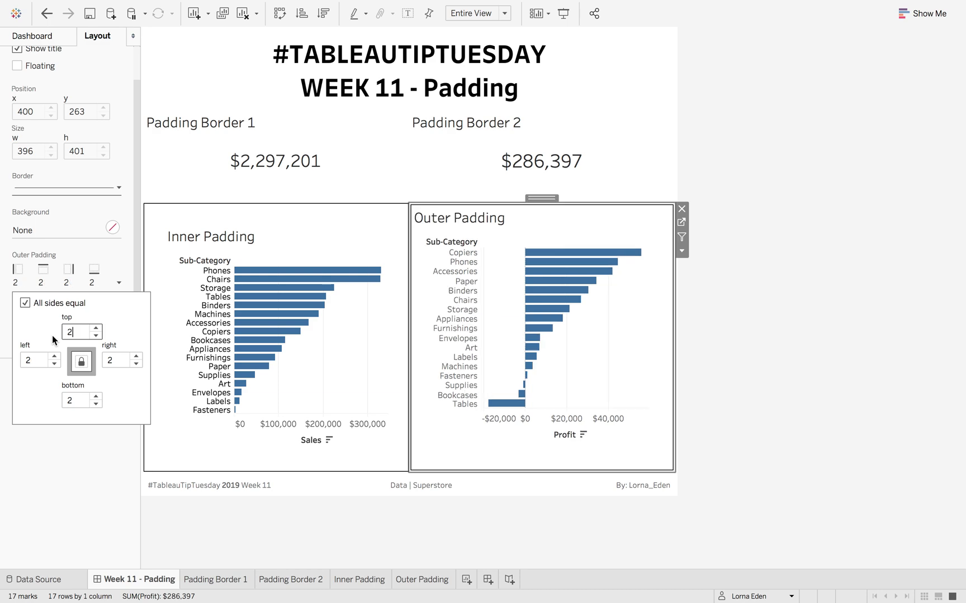
text(0)
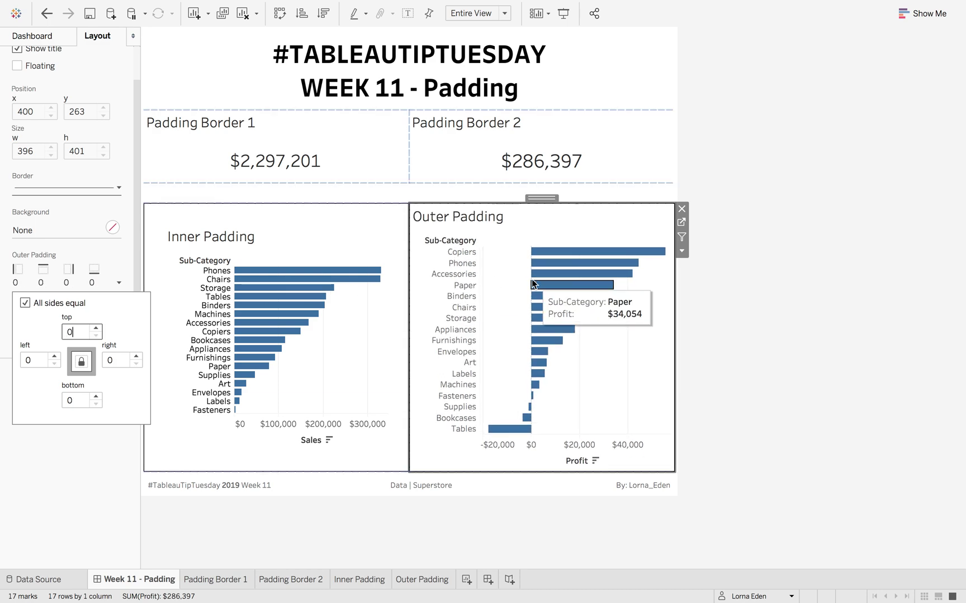
click(694, 303)
click(646, 231)
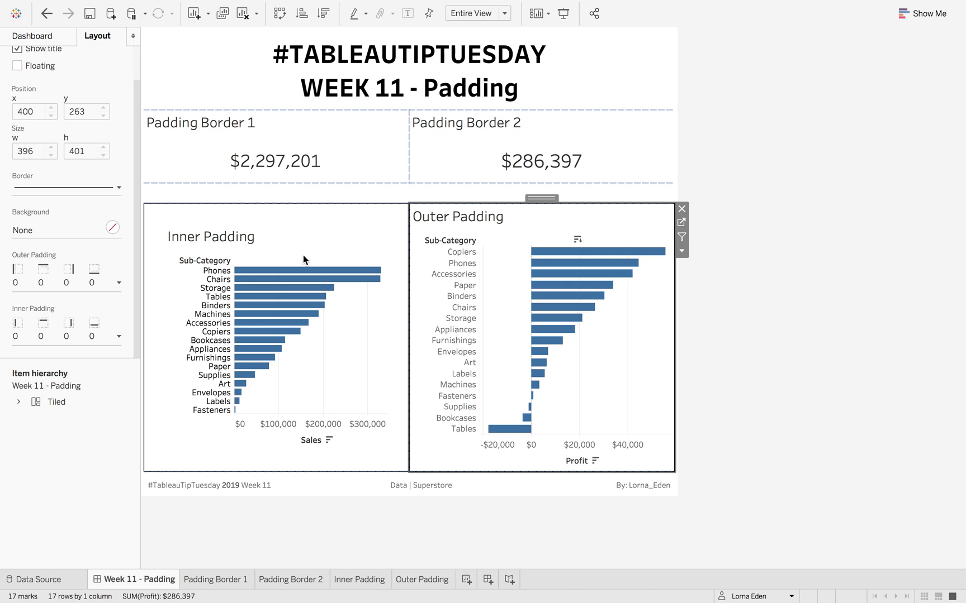
click(92, 283)
double_click(53, 331)
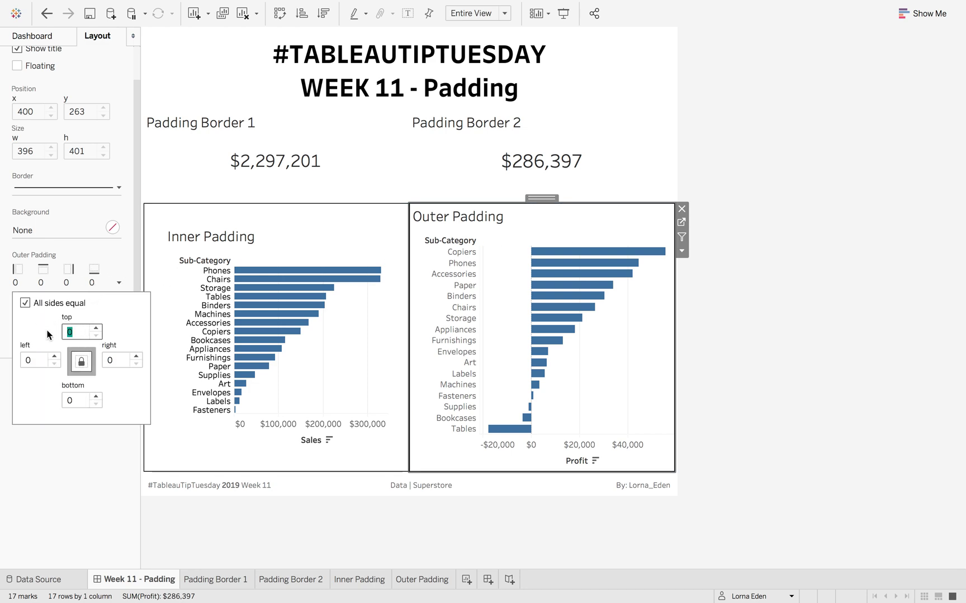
text(20)
key(BackSpace)
key(BackSpace)
text(30)
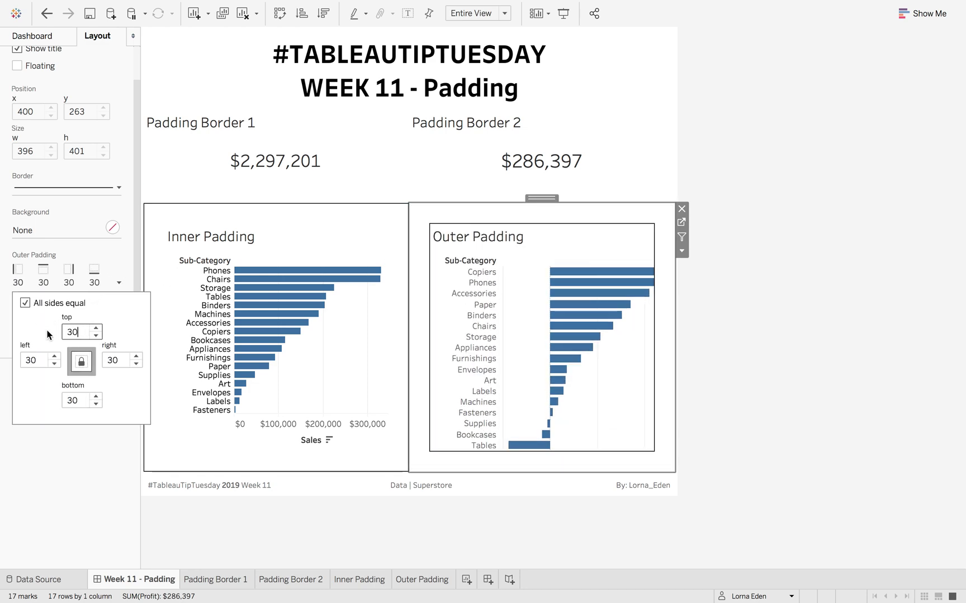
click(736, 287)
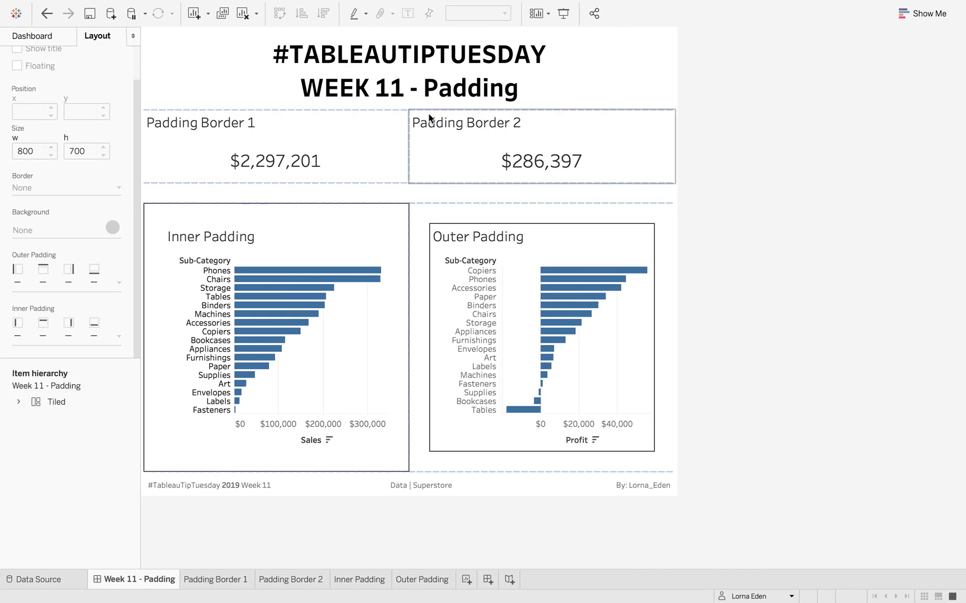
Step: Set white backgrounds on the Padding Border 1 and Padding Border 2 sheets
click(302, 124)
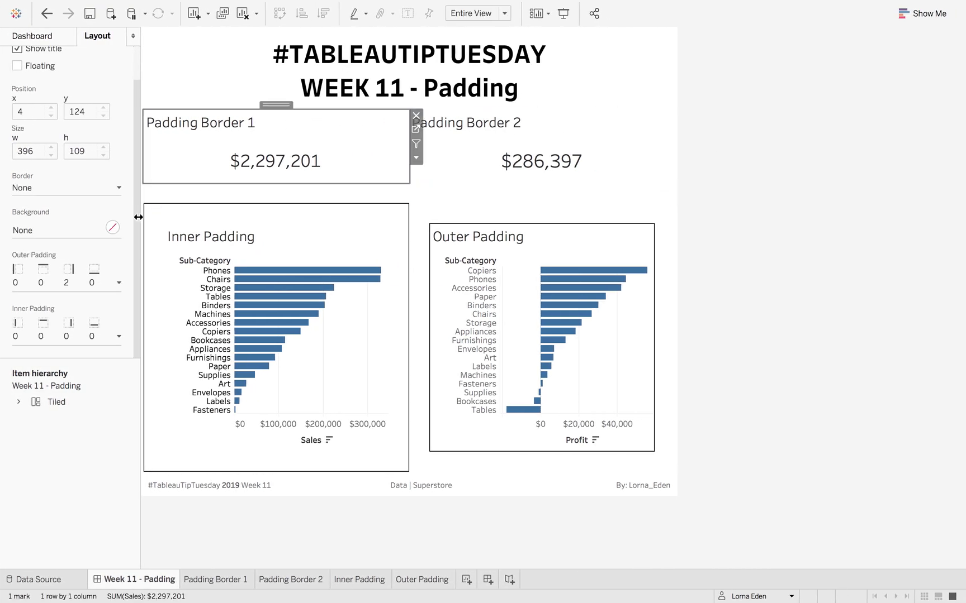
click(112, 227)
click(38, 274)
click(449, 151)
click(112, 226)
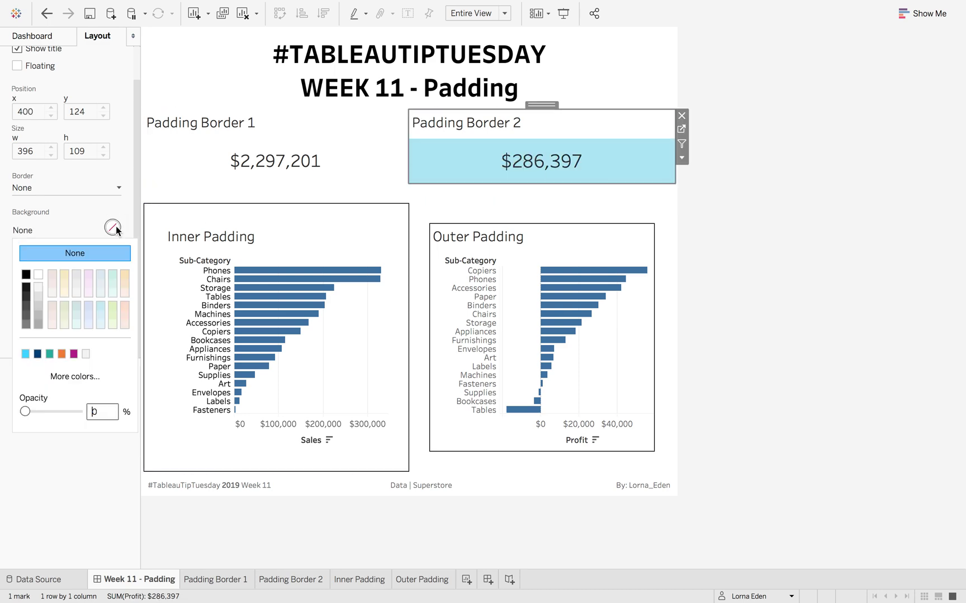
click(39, 275)
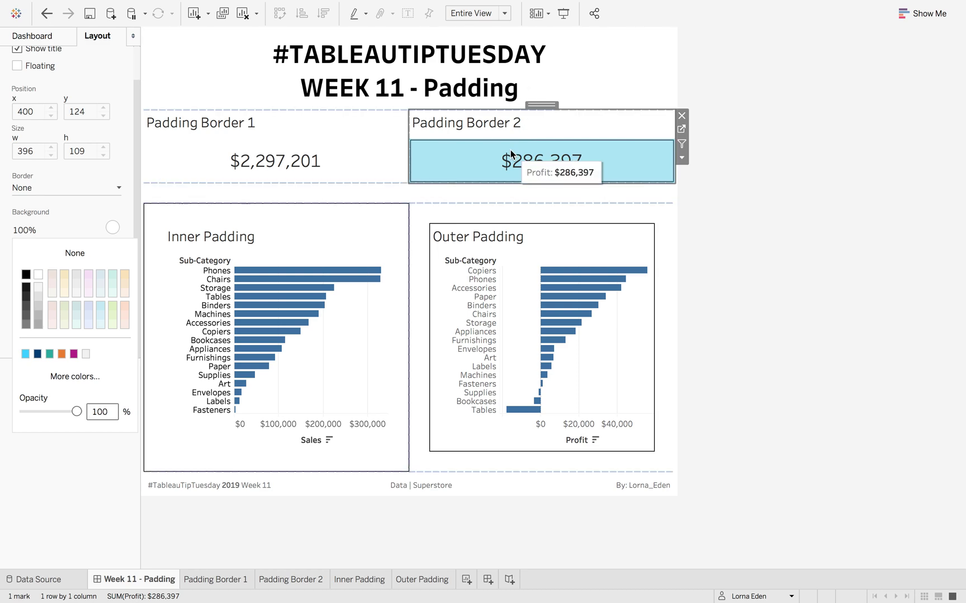
click(480, 160)
click(838, 177)
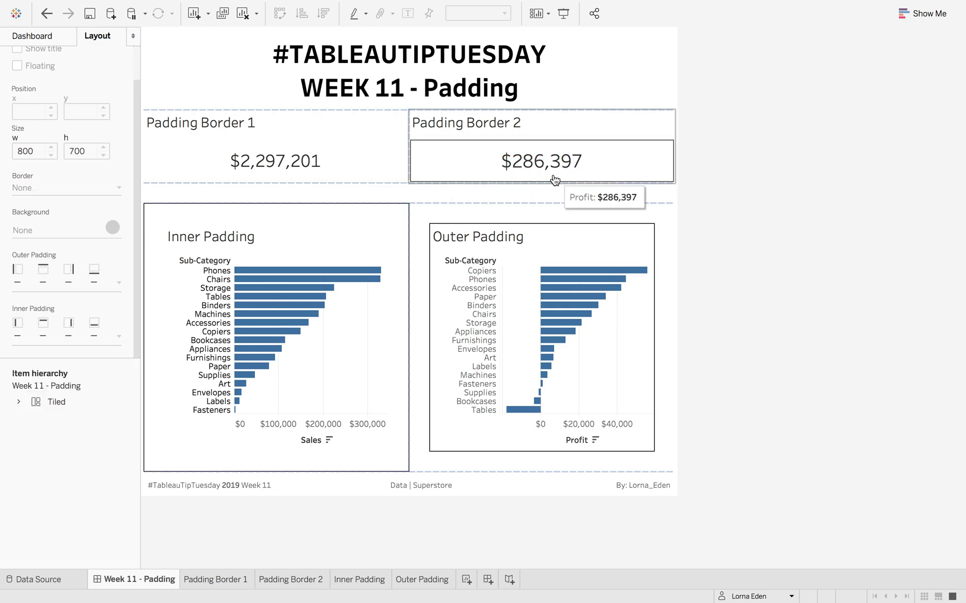
Step: Add a Horizontal container beside Padding Border 1 and move the sheet into it
click(342, 132)
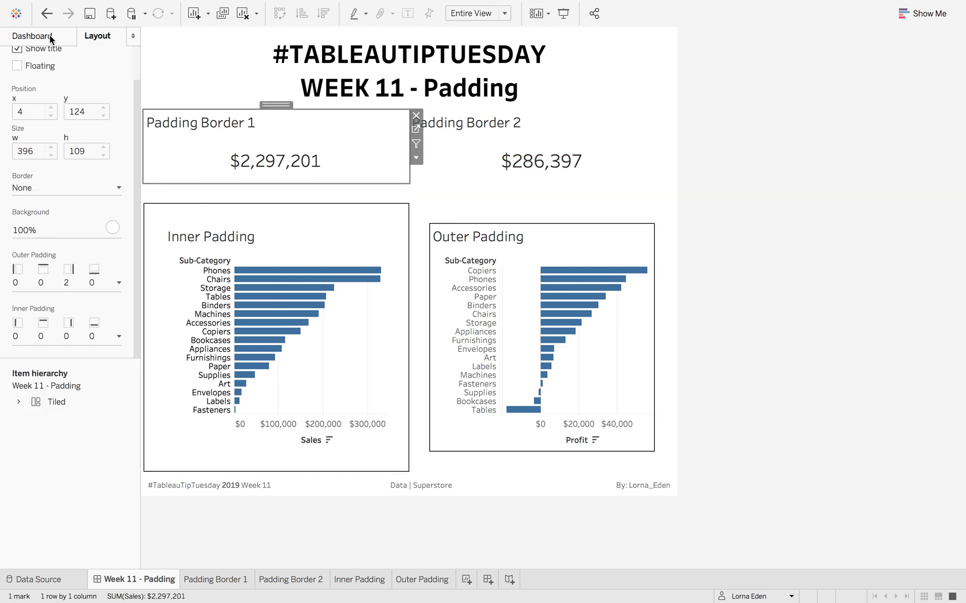
click(39, 37)
drag(42, 450, 222, 141)
click(356, 122)
drag(341, 105, 232, 141)
drag(284, 105, 286, 106)
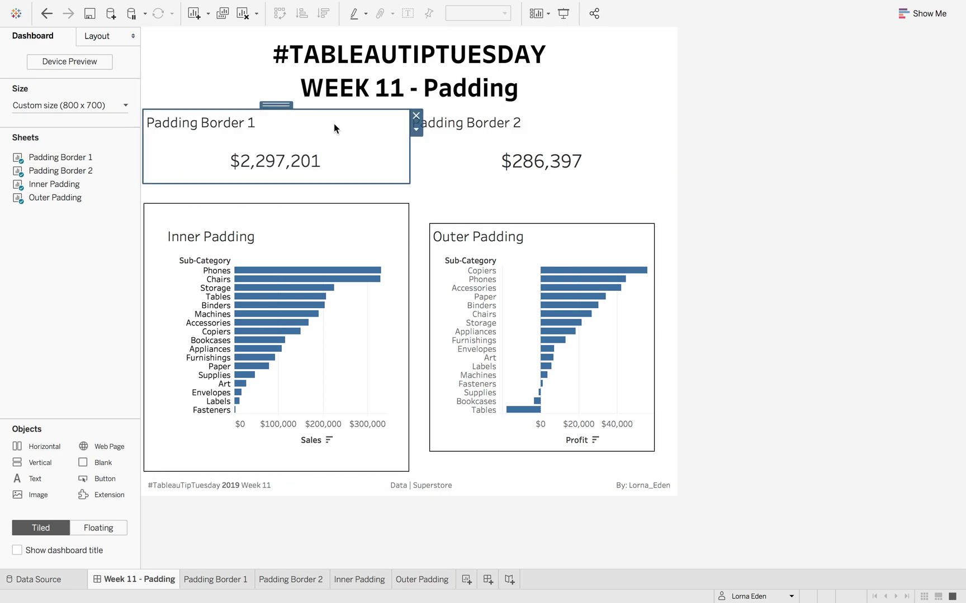
Step: Make the container background behind Padding Border 1 black
click(95, 36)
click(112, 227)
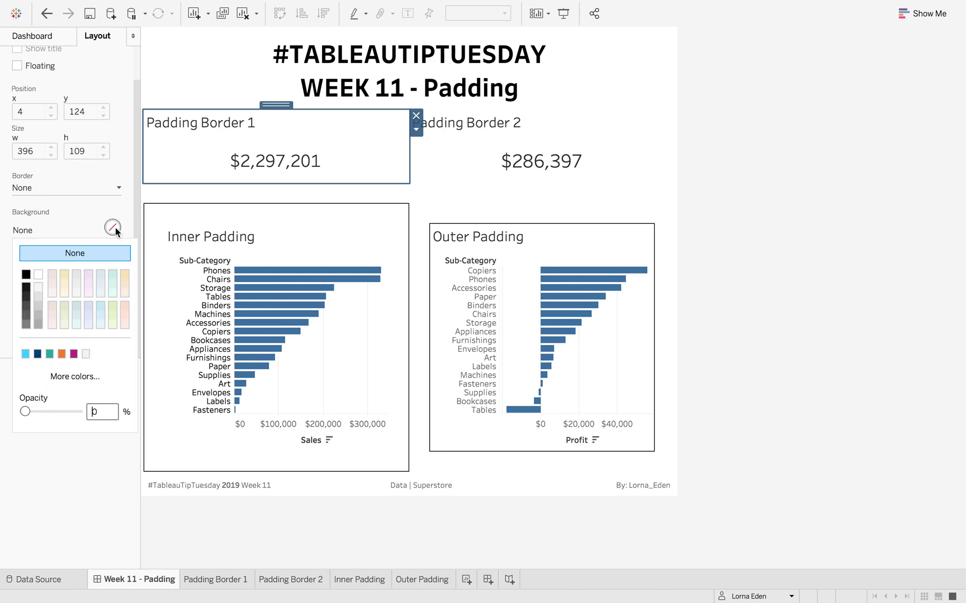
click(28, 276)
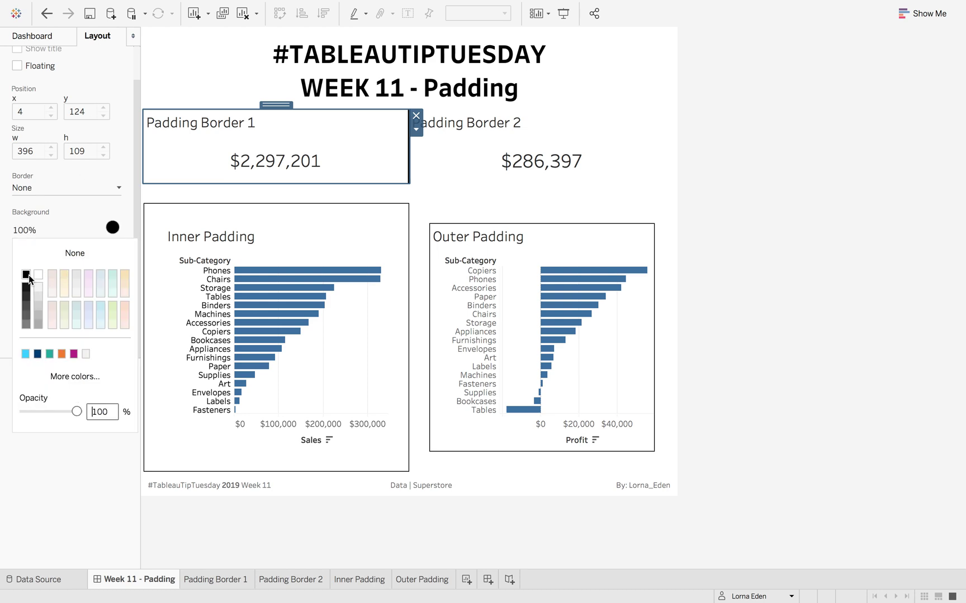
click(350, 136)
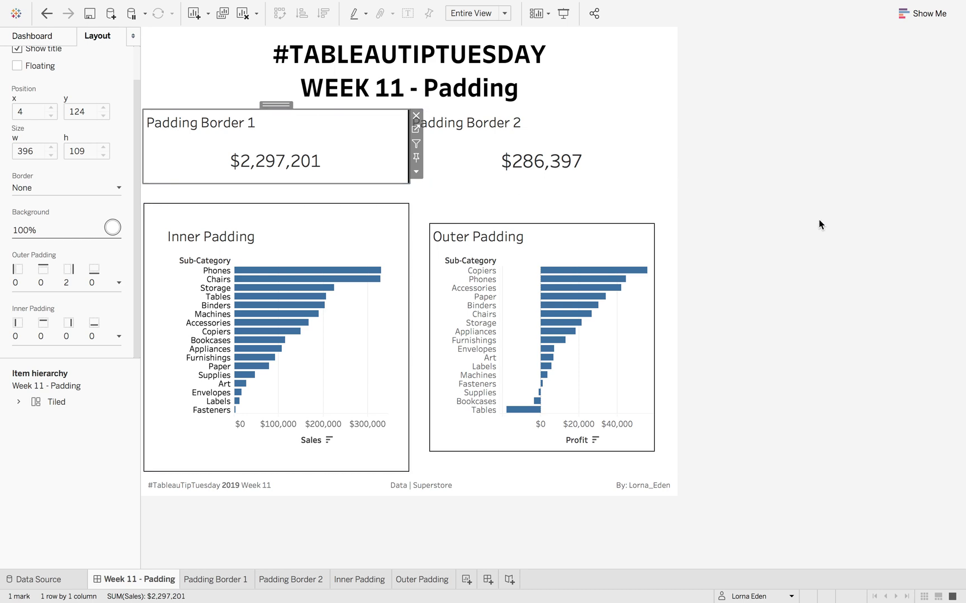
click(819, 219)
click(368, 127)
Step: Set Padding Border 1's right outer padding to 2
click(68, 282)
text(2)
click(119, 283)
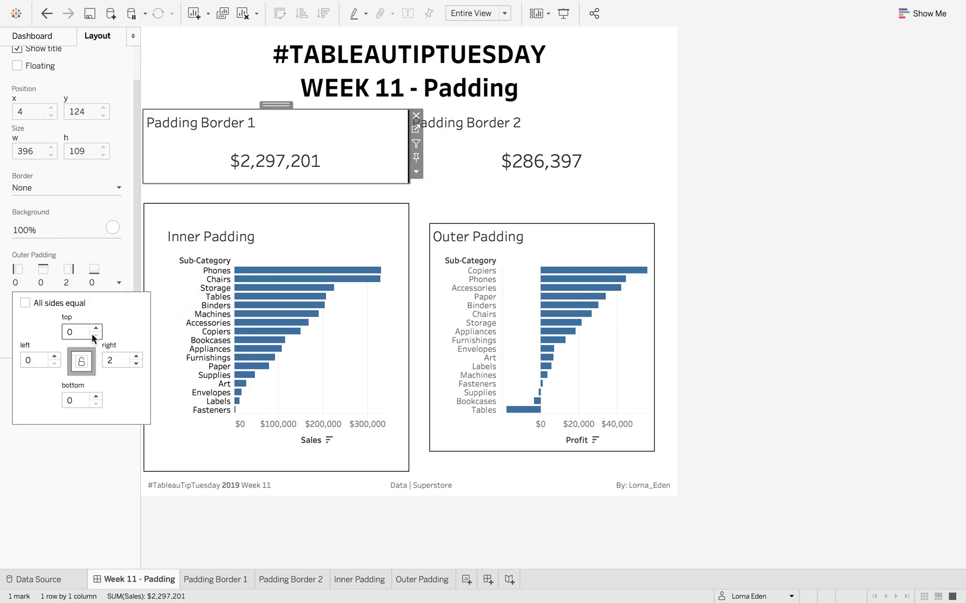
click(133, 362)
click(755, 192)
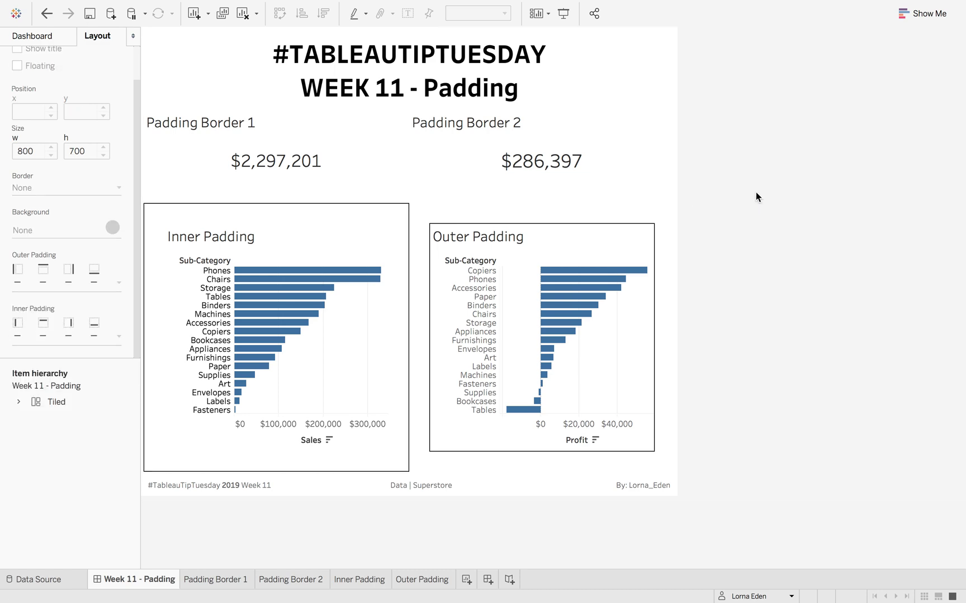
click(335, 125)
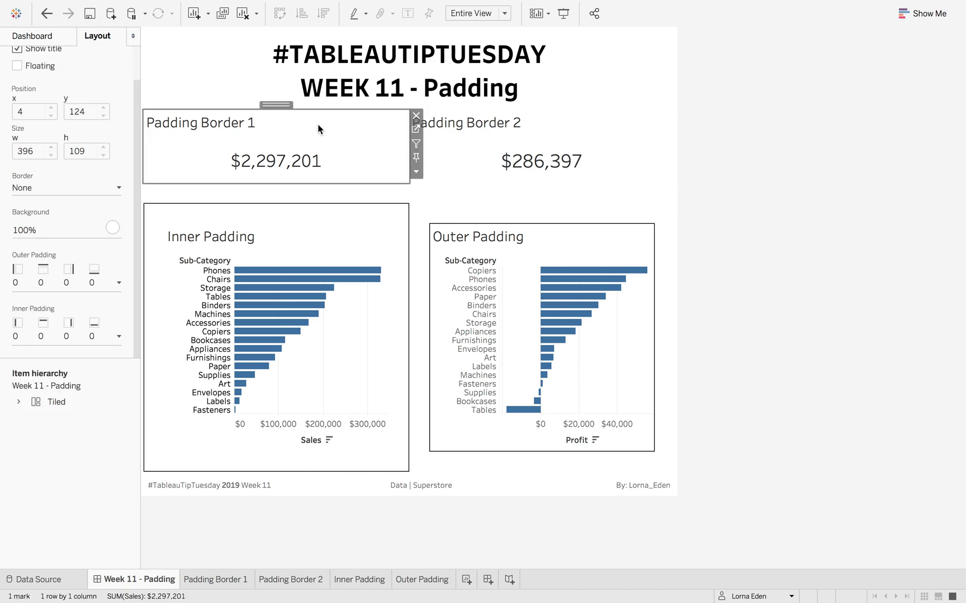
click(277, 104)
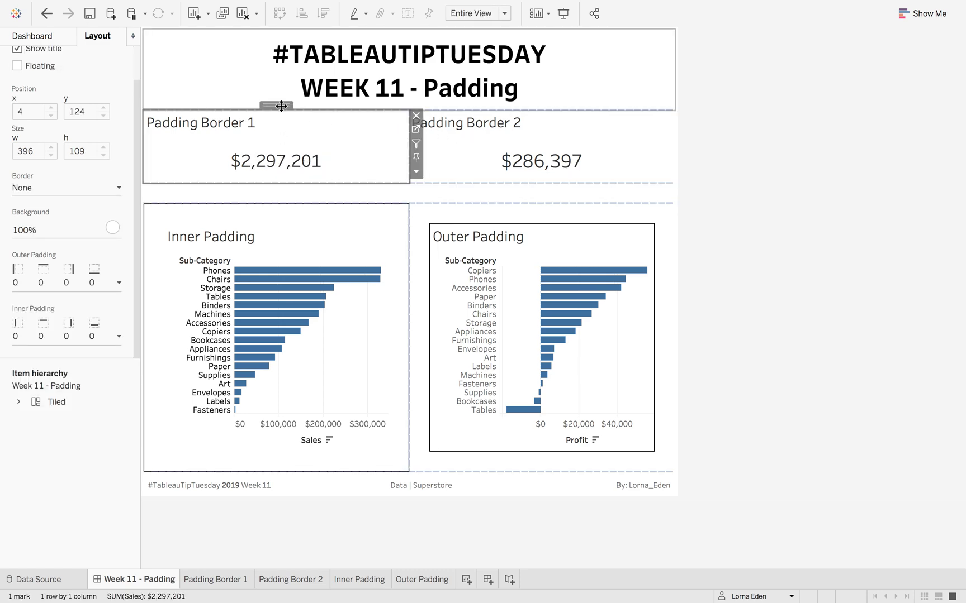
click(311, 132)
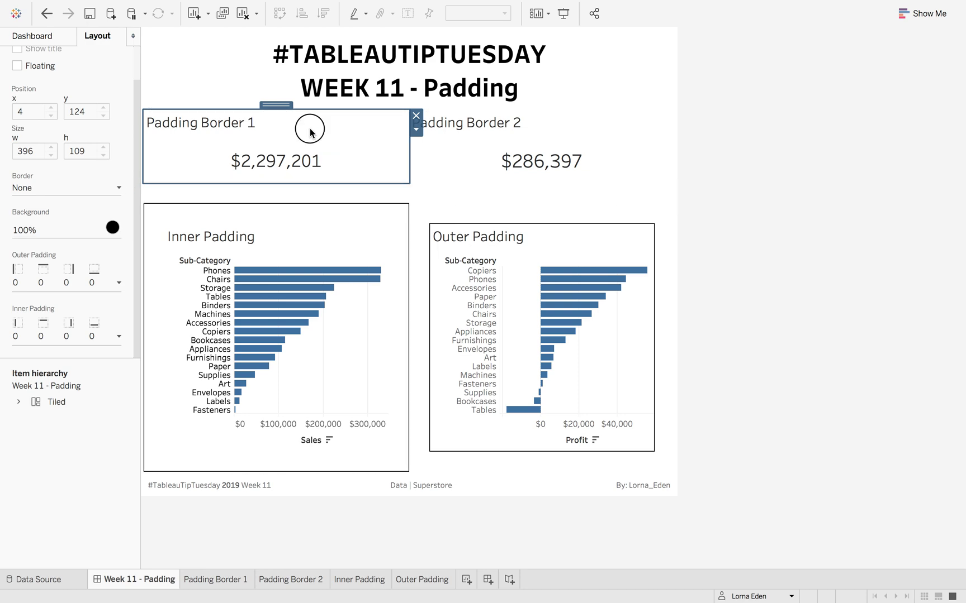
click(119, 284)
click(136, 356)
click(136, 356)
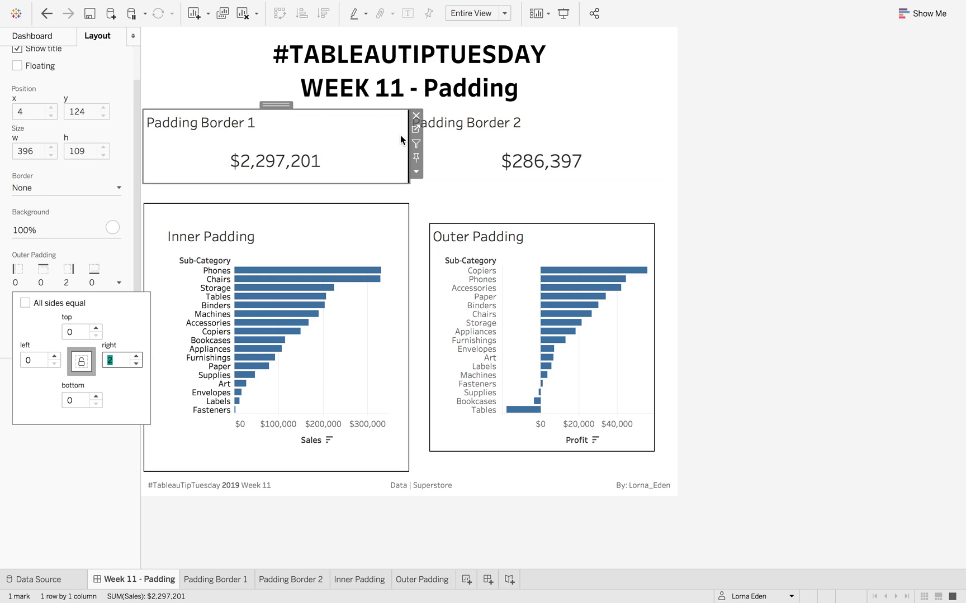
click(753, 195)
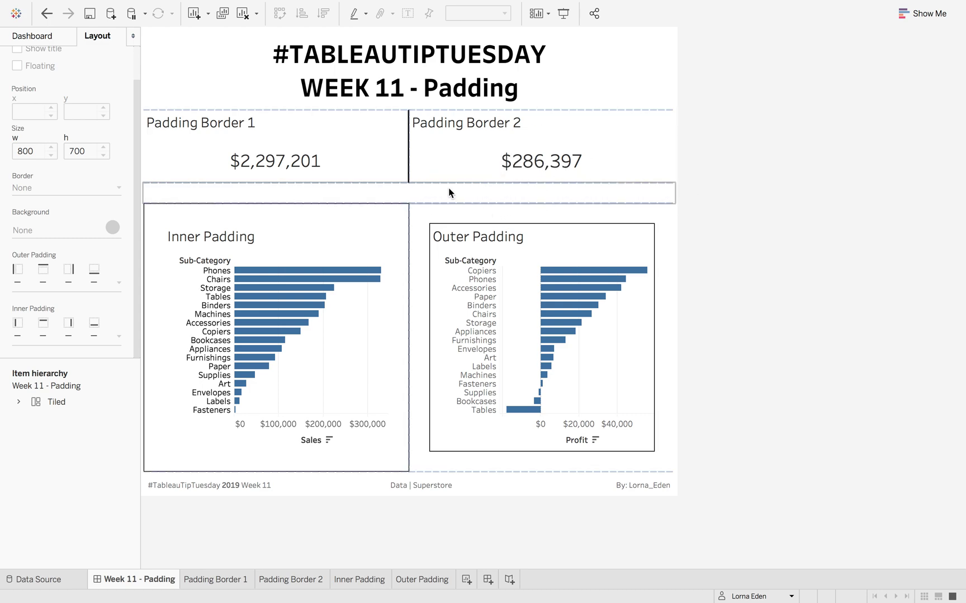
Step: Add a Horizontal container and Blank to the top row, move both KPI sheets in, delete the Blank, resize the split
click(69, 39)
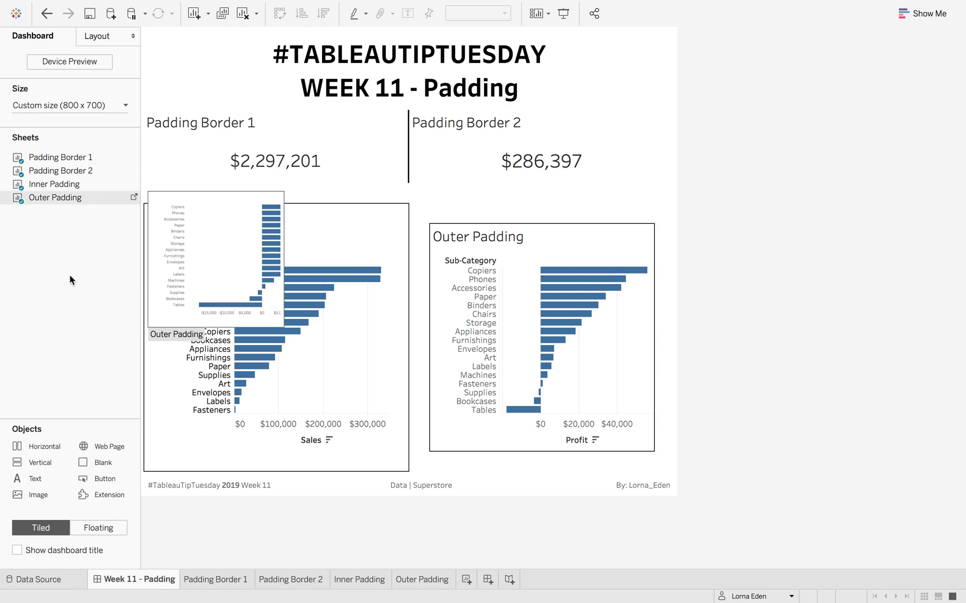
drag(40, 446, 442, 156)
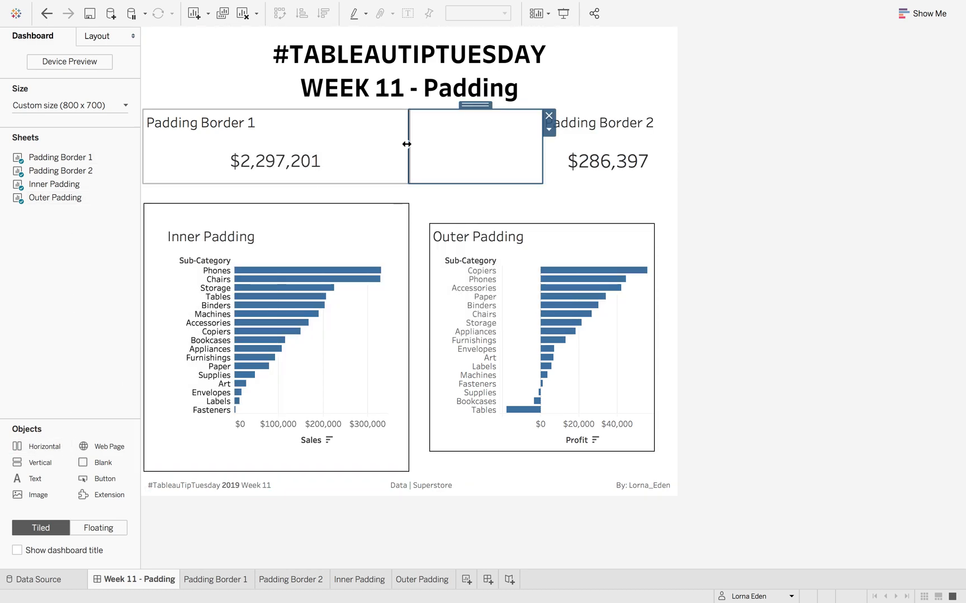
drag(85, 462, 451, 138)
click(313, 120)
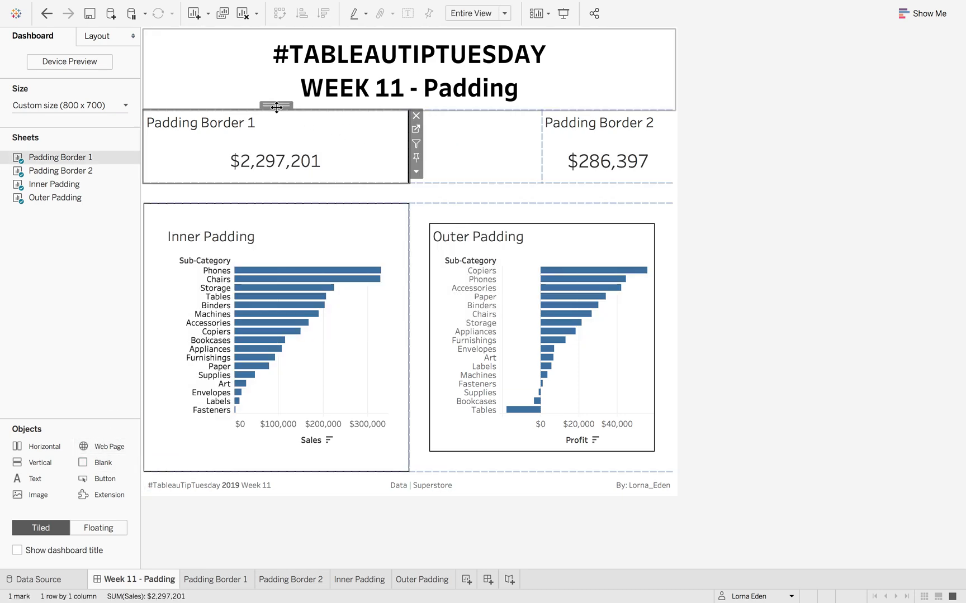
drag(276, 107, 437, 140)
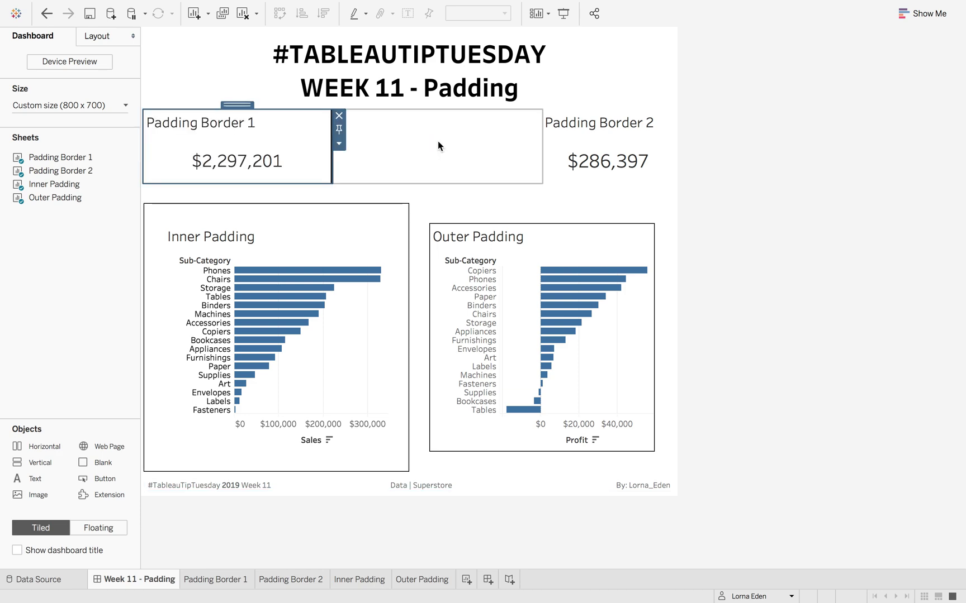
click(569, 133)
drag(602, 103, 534, 138)
click(535, 137)
click(642, 116)
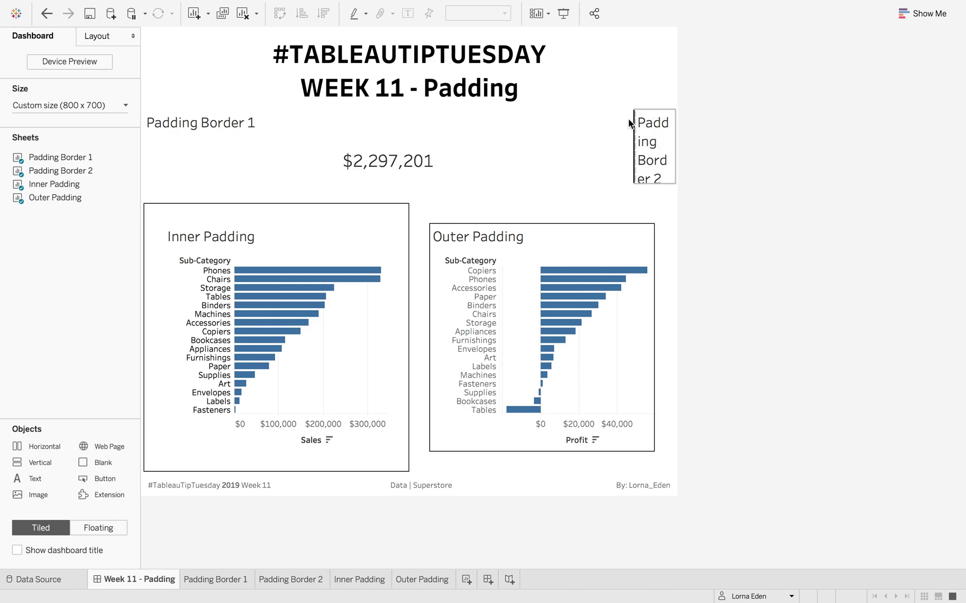
drag(633, 133, 430, 131)
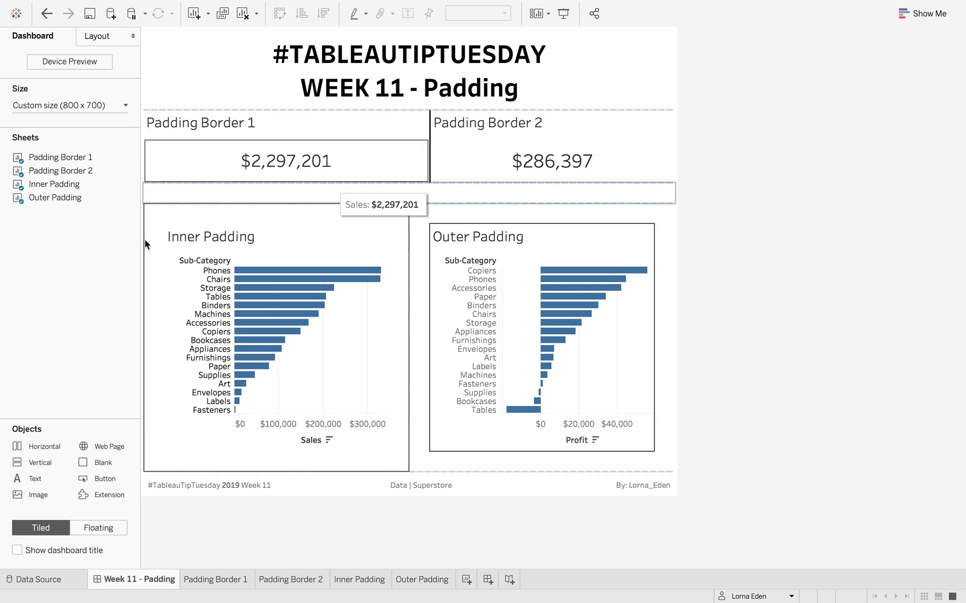
Step: Add another Horizontal container and move Padding Border 1 into its empty left slot
drag(39, 448, 222, 173)
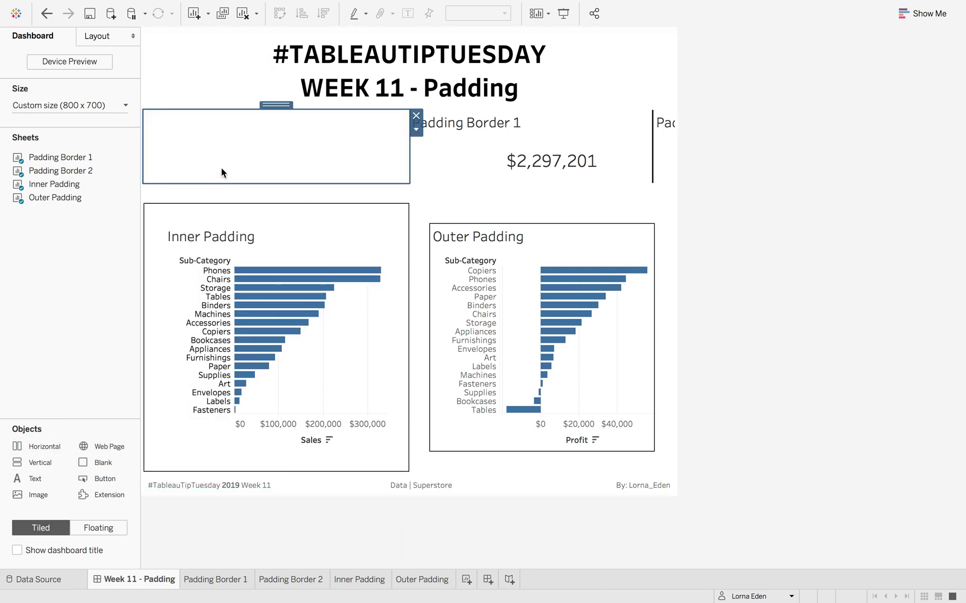
click(506, 124)
double_click(539, 106)
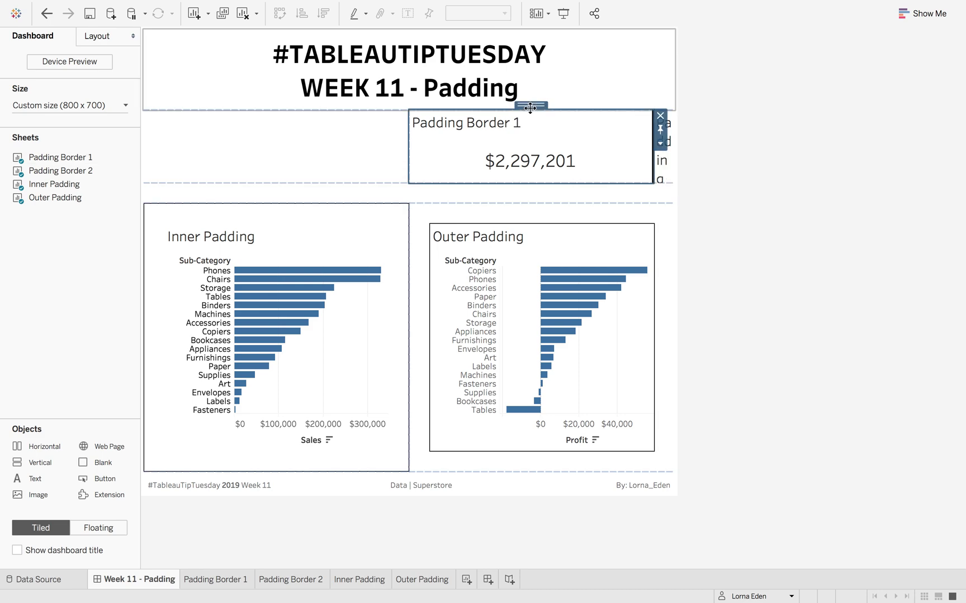
drag(559, 108, 329, 137)
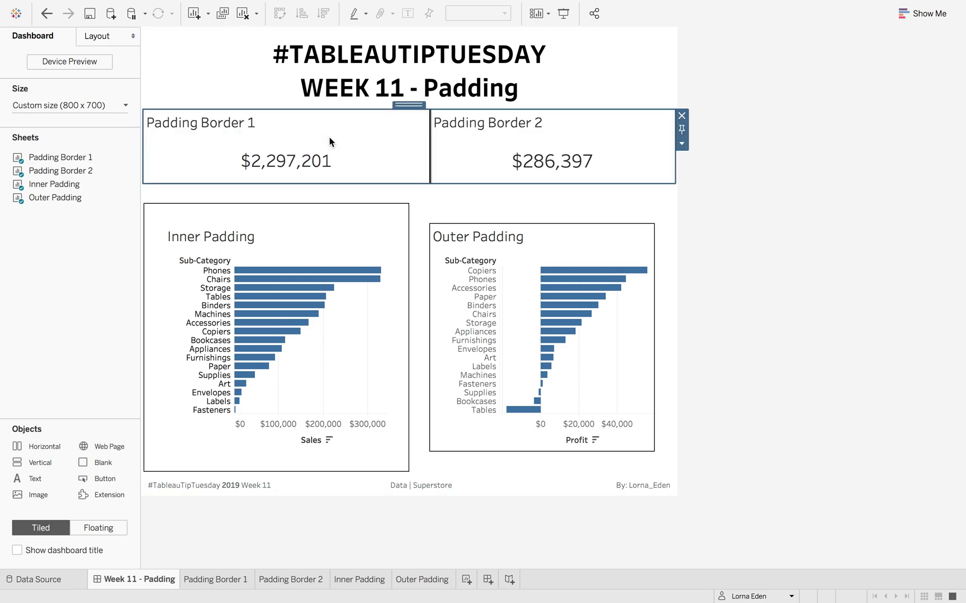
Step: Set the background of the container holding both KPI sheets to black
click(111, 39)
click(113, 228)
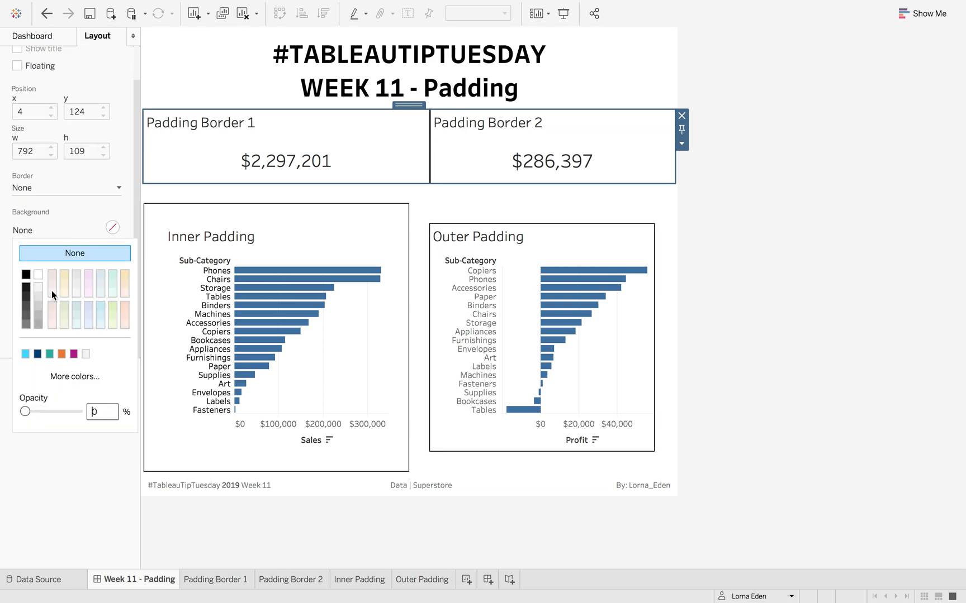
click(38, 274)
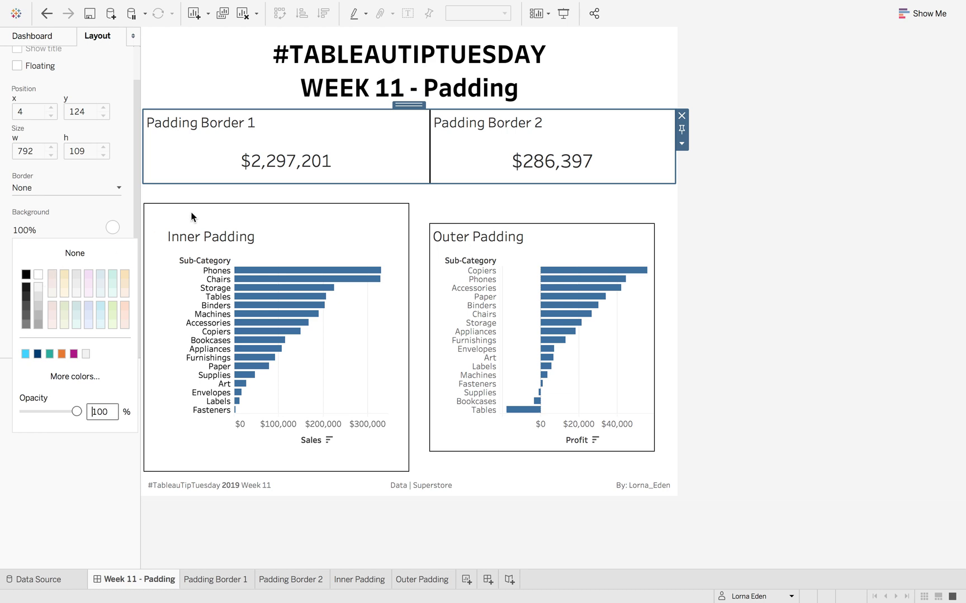
mouse_move(621, 141)
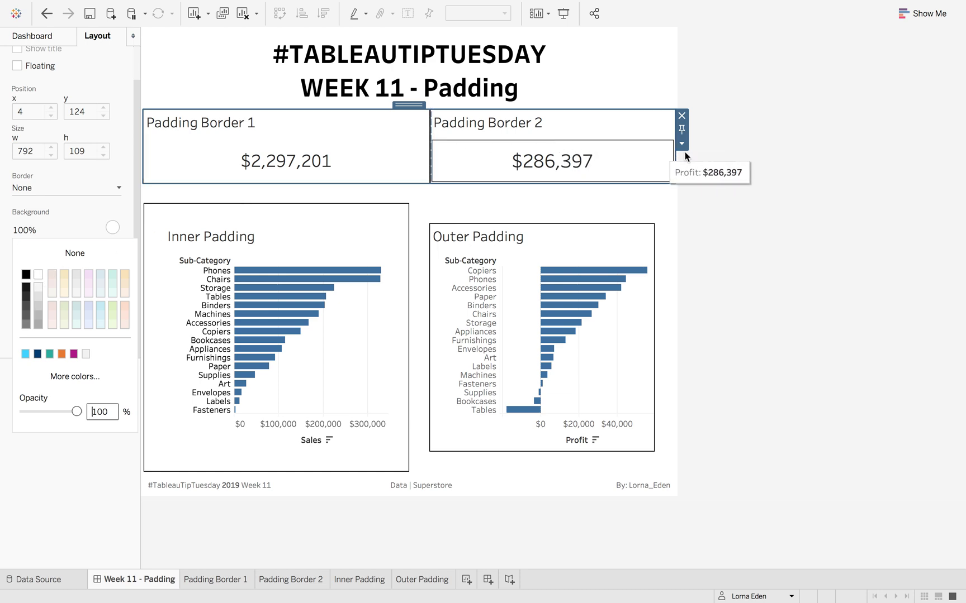
click(408, 106)
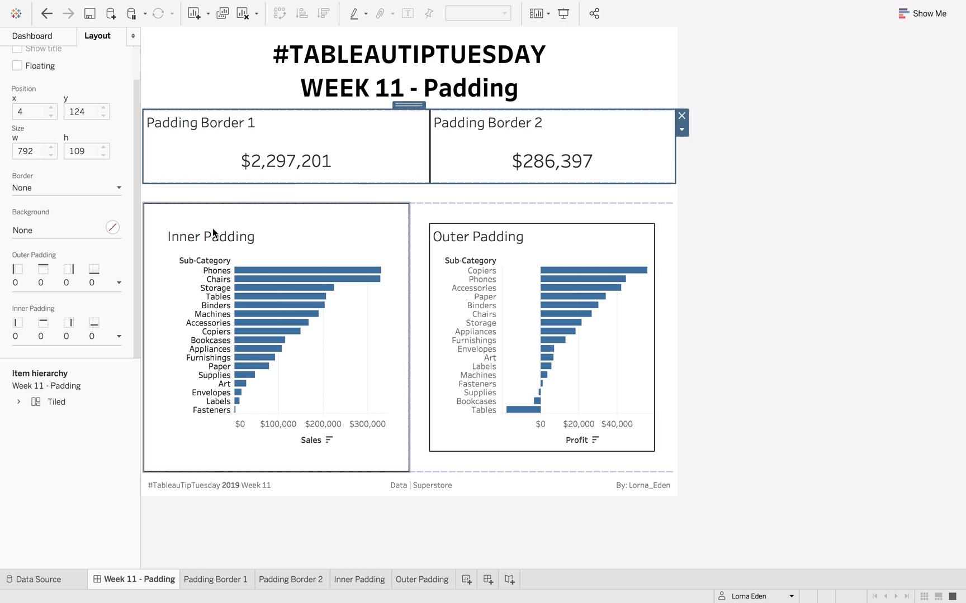
click(112, 228)
click(26, 274)
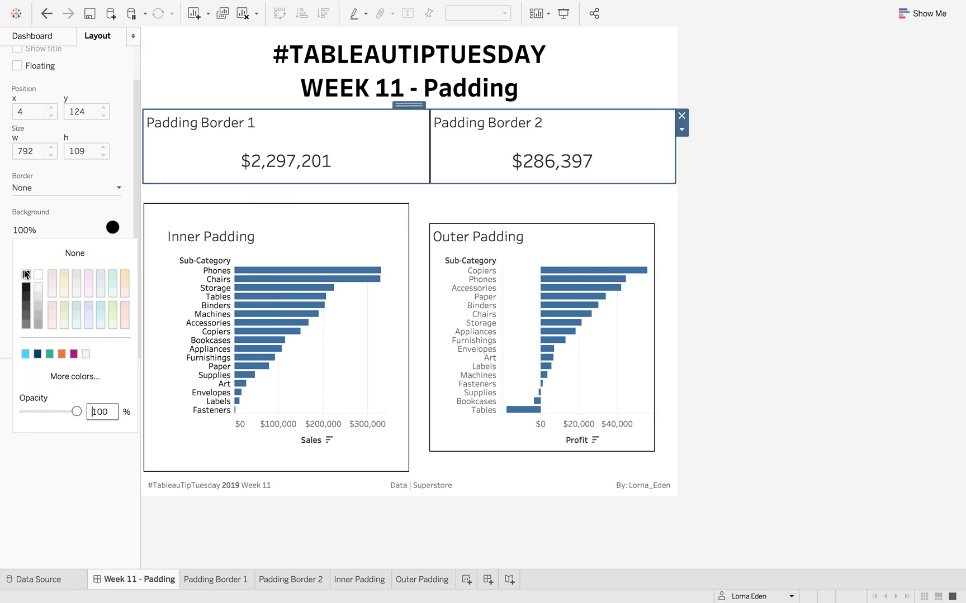
Step: Give that container 2 of bottom outer padding with sides set individually
click(397, 137)
click(506, 126)
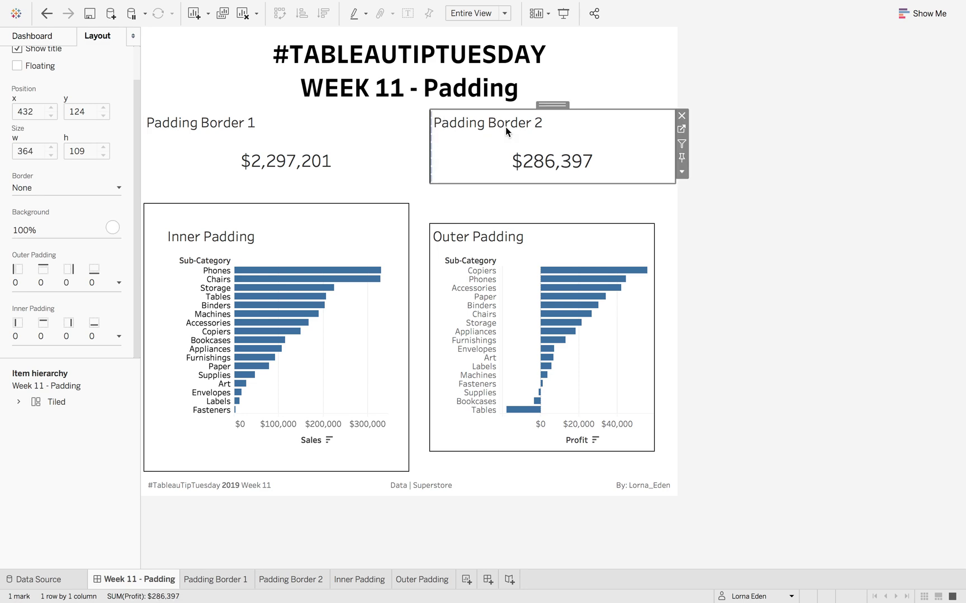
click(554, 106)
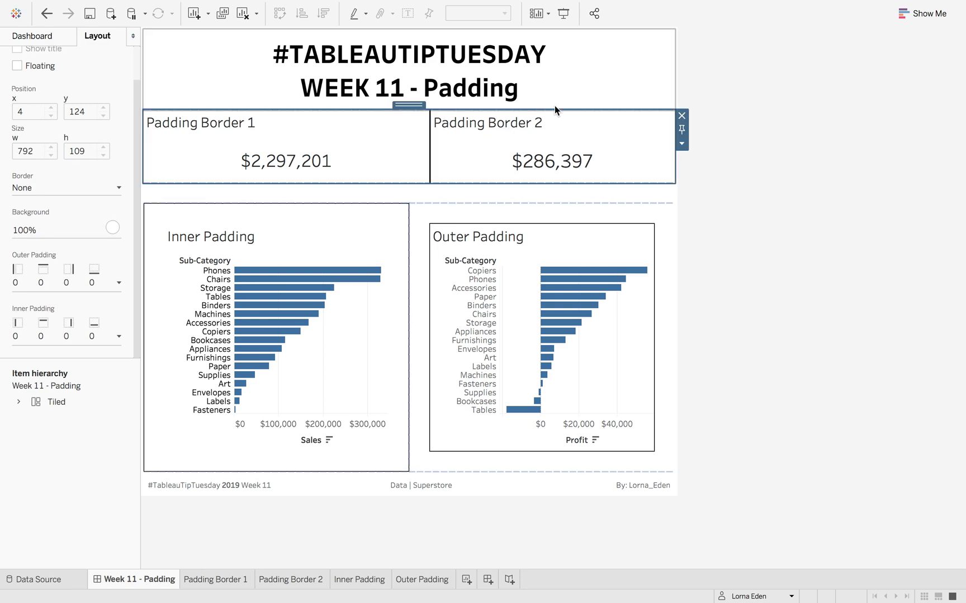
click(119, 283)
click(79, 362)
click(97, 397)
click(96, 396)
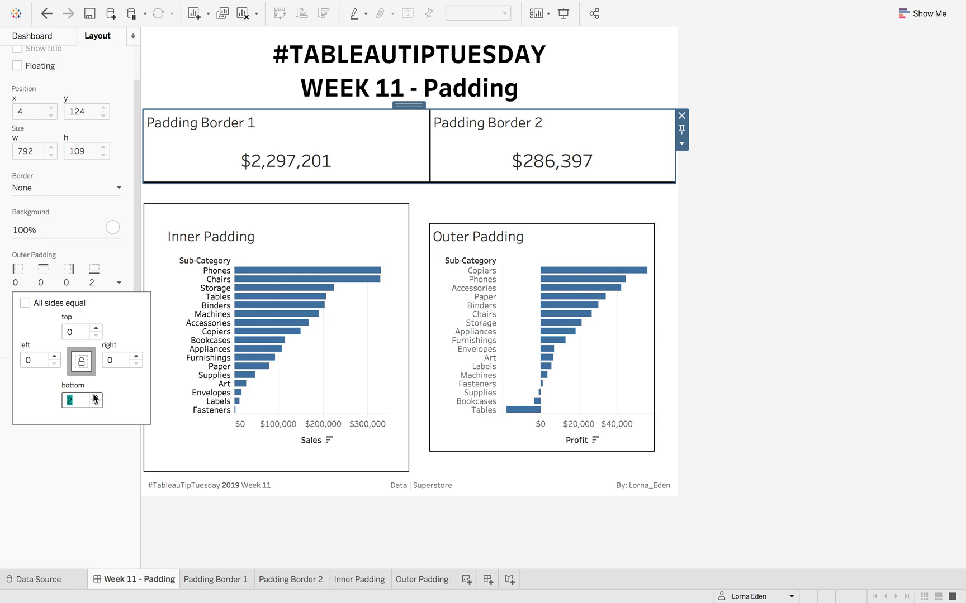
click(751, 245)
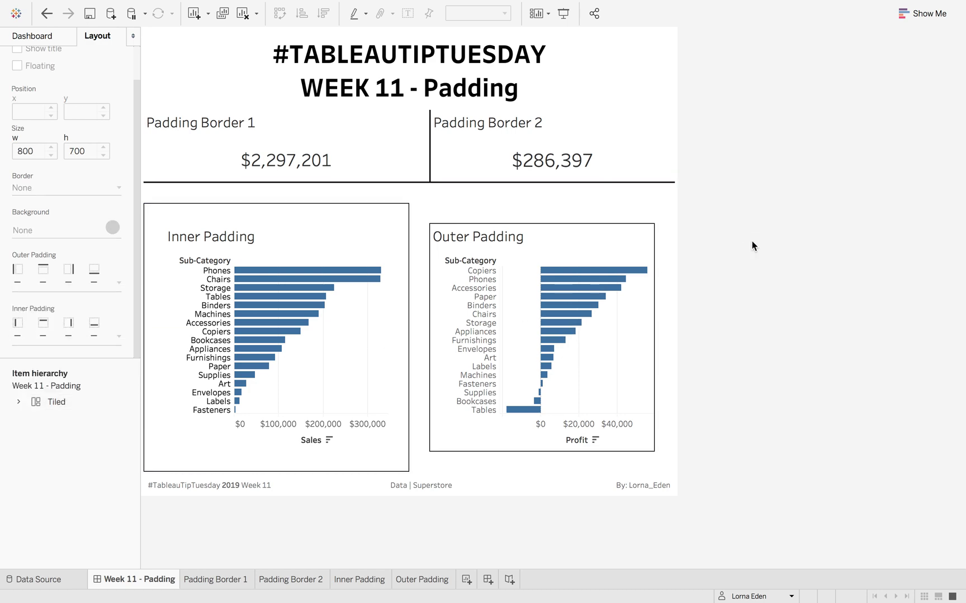
click(354, 125)
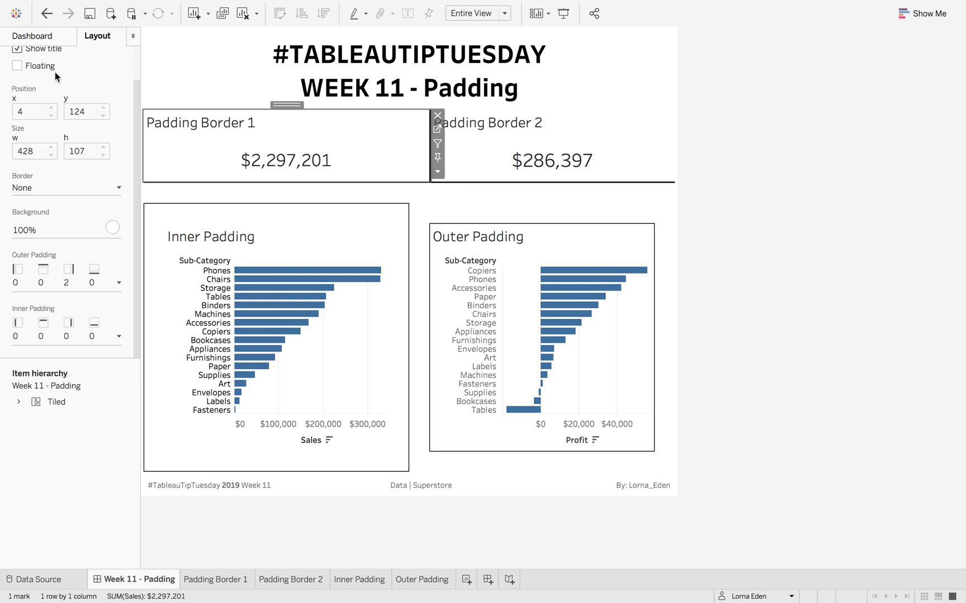
Step: Rename the nested container around Padding Border 1 to 'Border 1' in the Item hierarchy
click(19, 402)
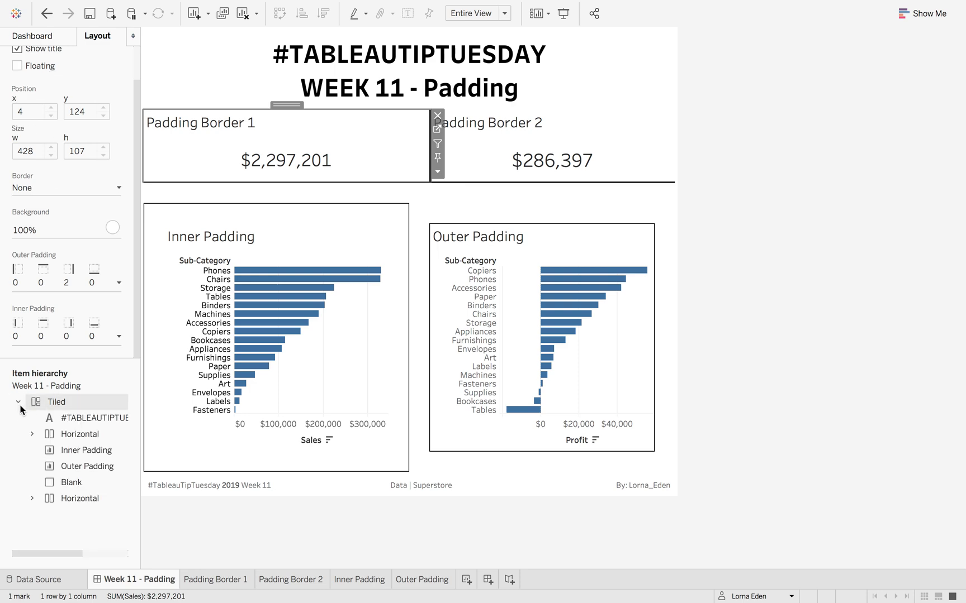
click(61, 434)
click(72, 497)
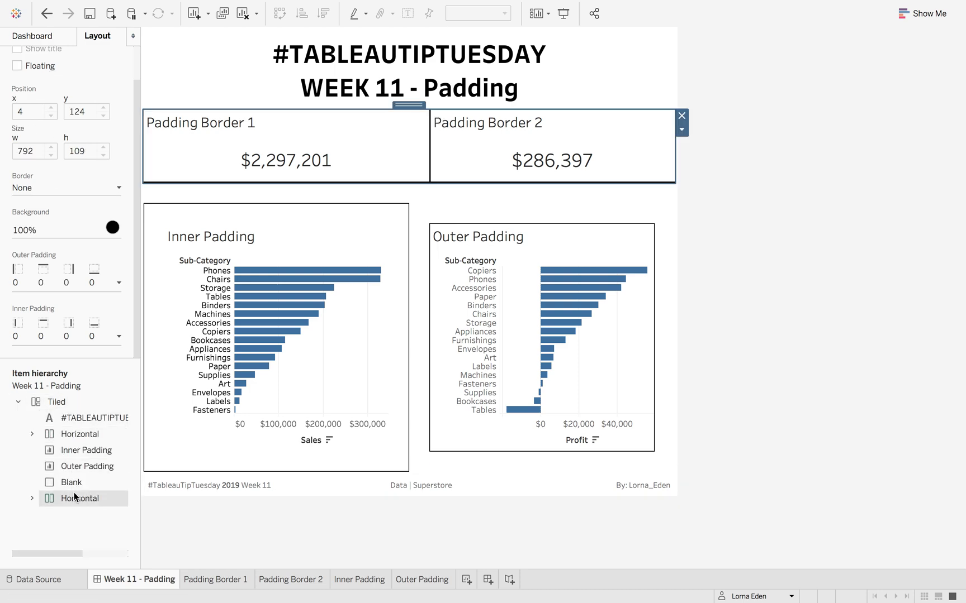
click(32, 499)
click(45, 515)
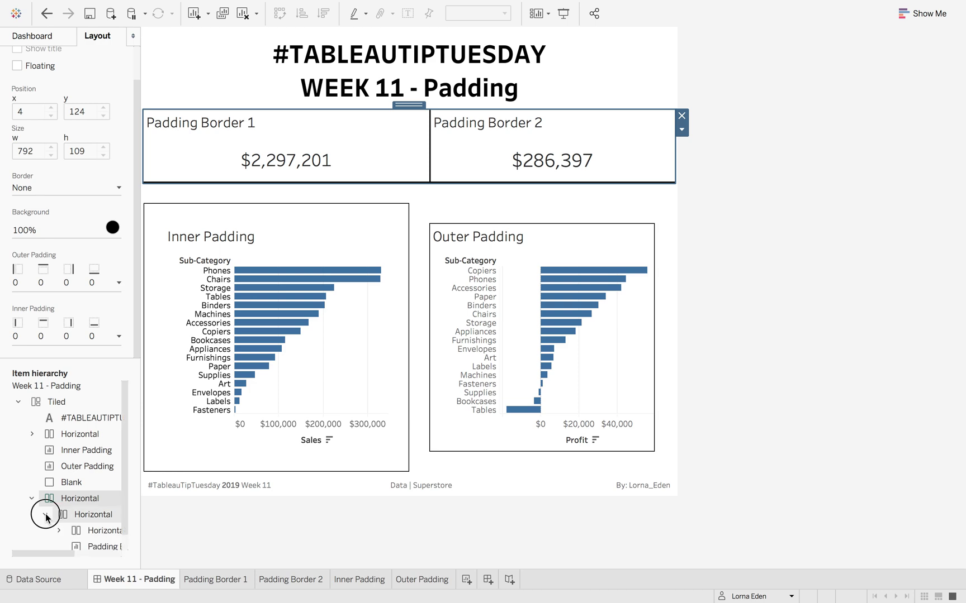
click(68, 517)
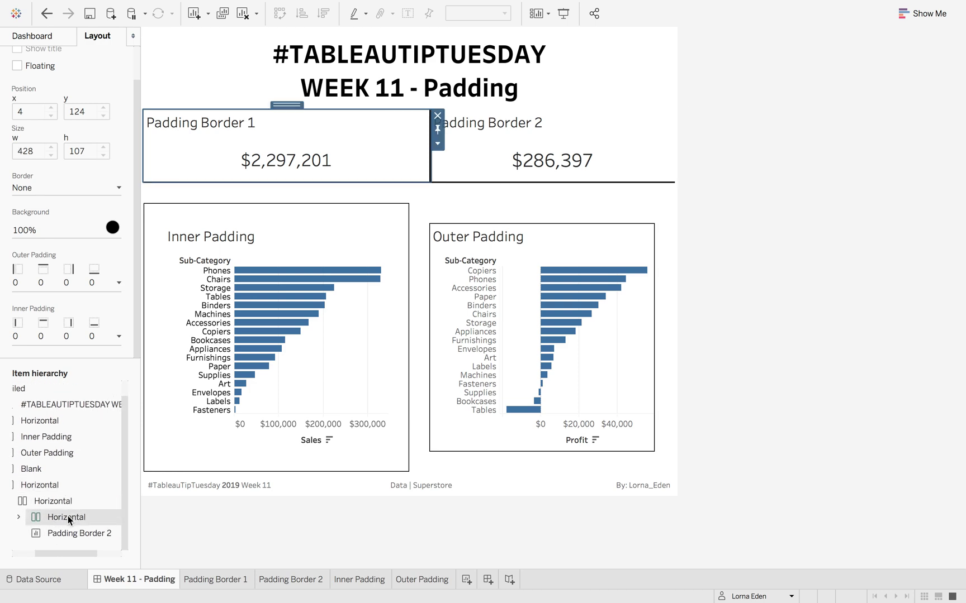
double_click(85, 516)
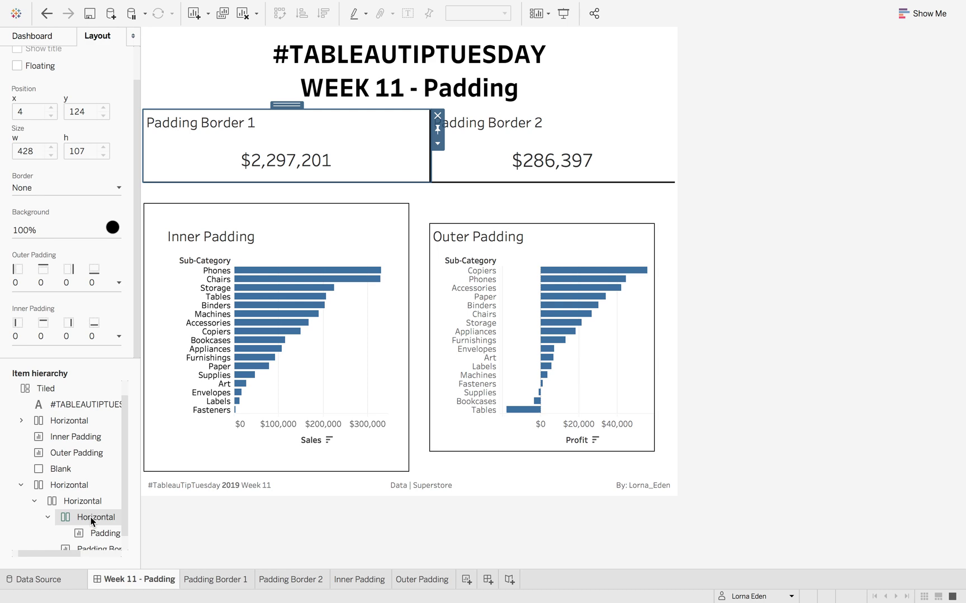
right_click(92, 519)
click(119, 508)
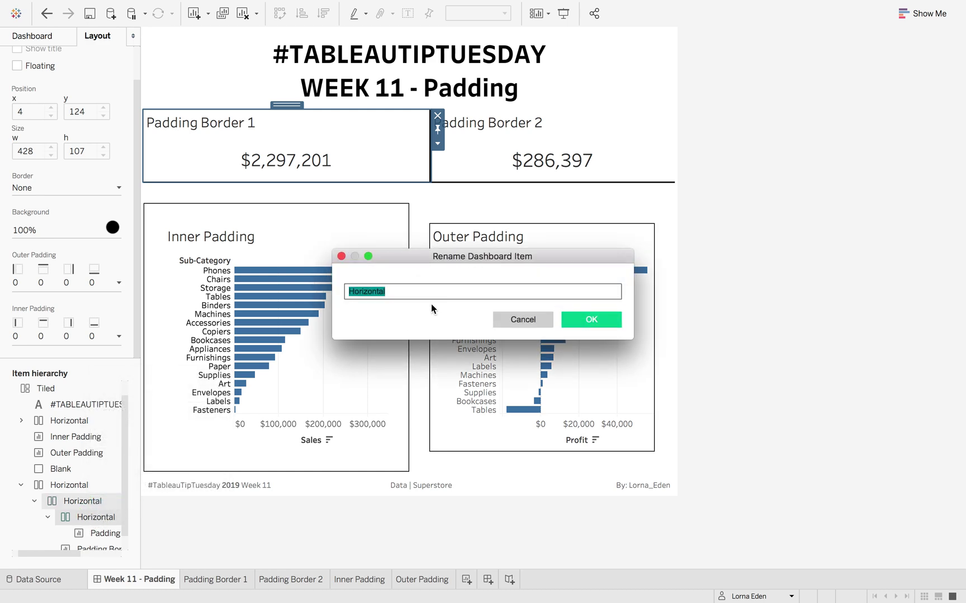
text(Border 1)
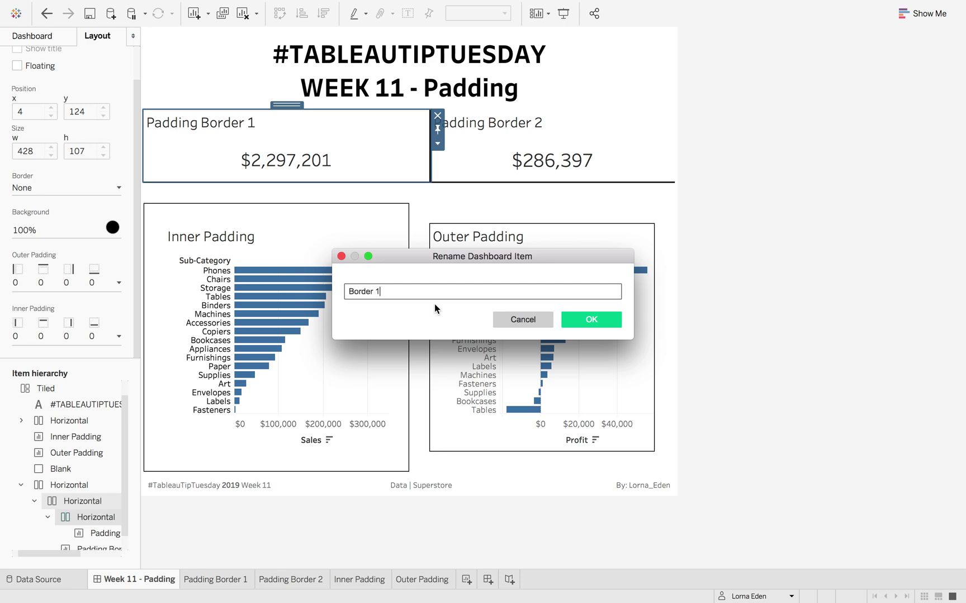
click(593, 320)
Step: Rename the outer container holding both sheets to 'Border 2'
click(84, 501)
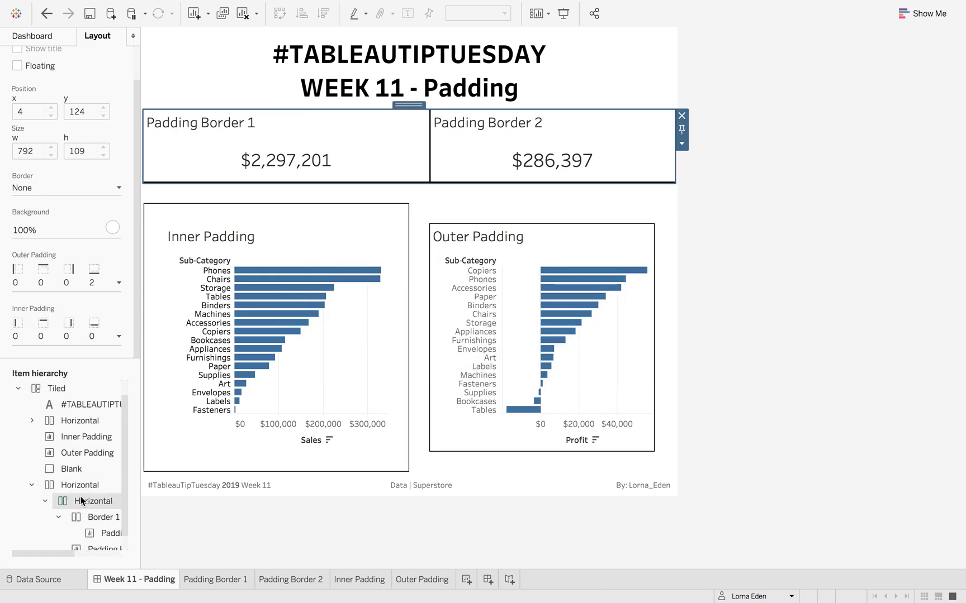
click(71, 483)
right_click(71, 483)
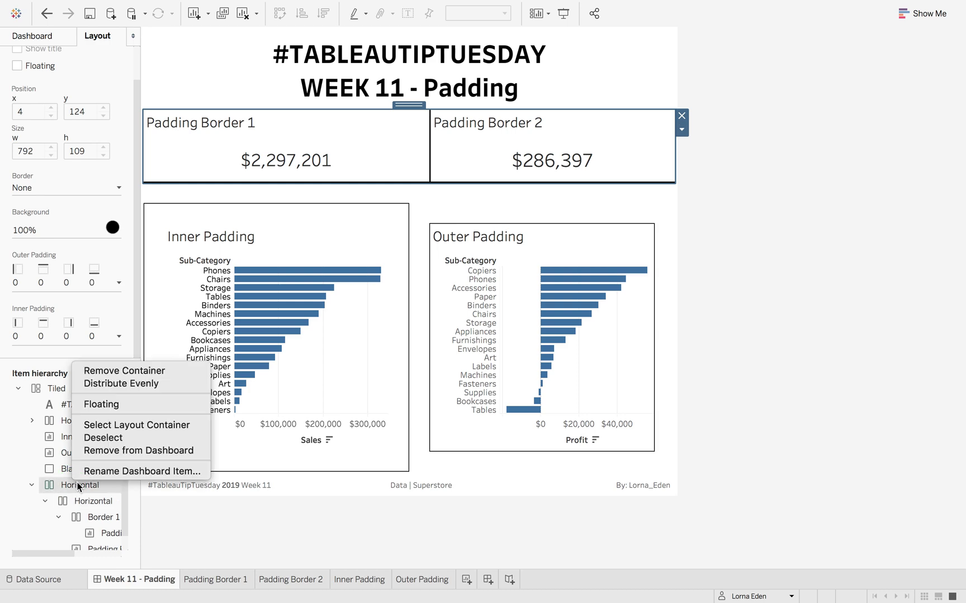
click(91, 473)
text(Bo)
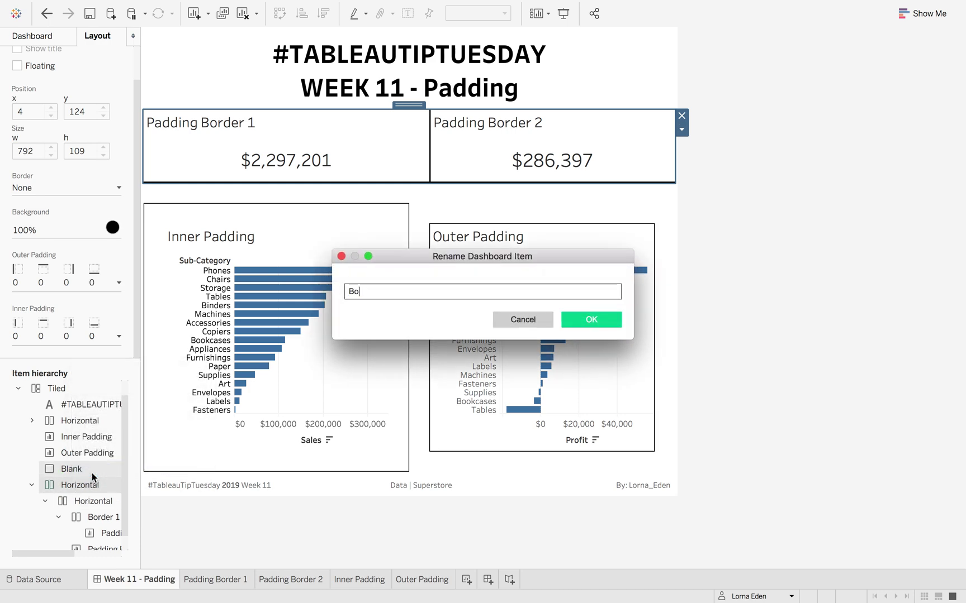
text(rder 2)
key(Return)
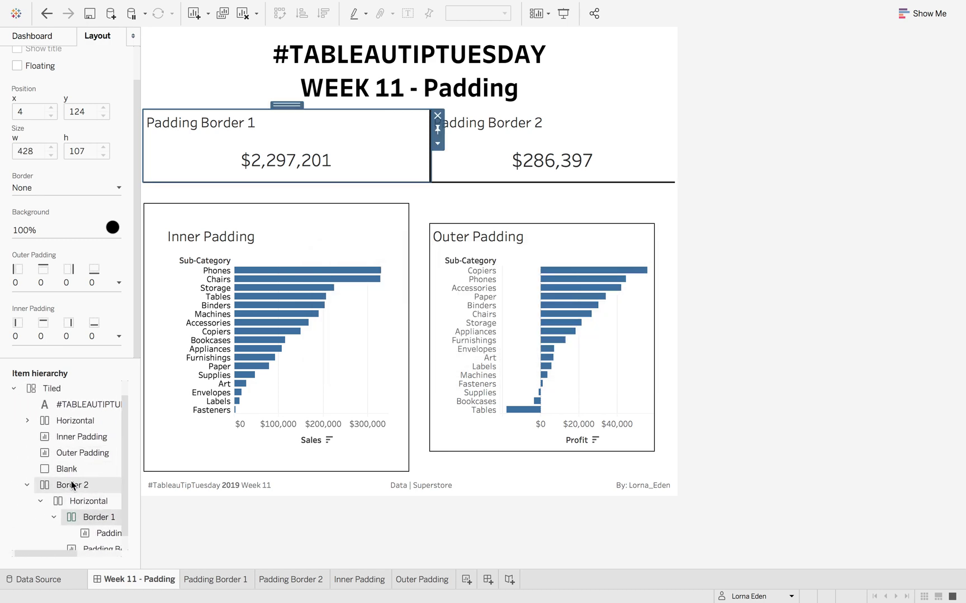
scroll(71, 486, left, 1)
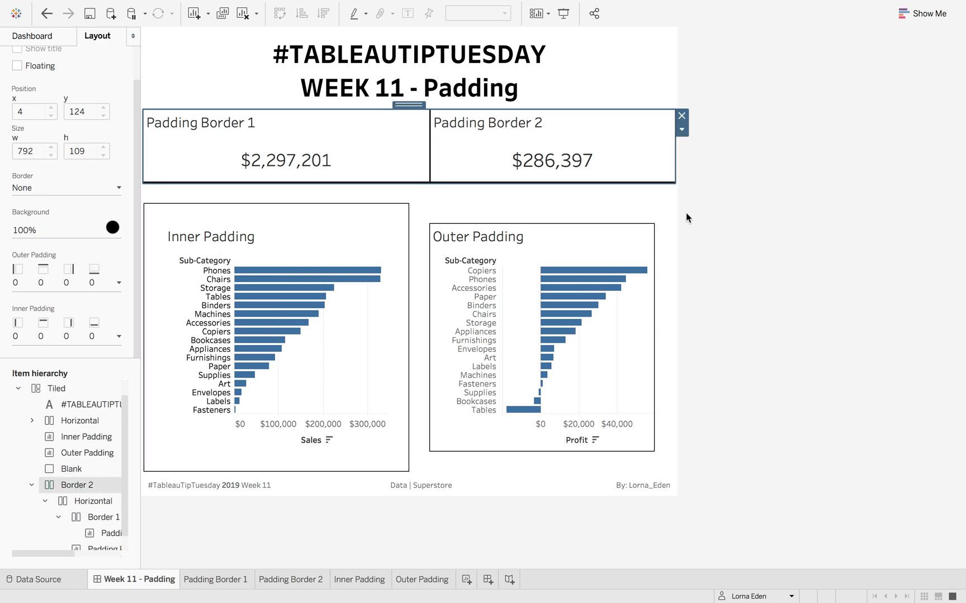
click(720, 218)
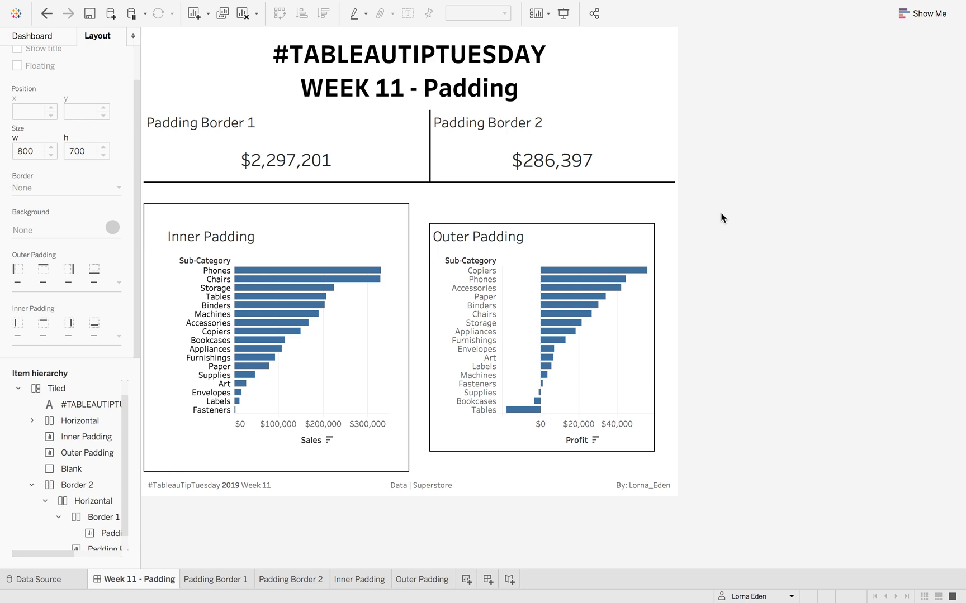